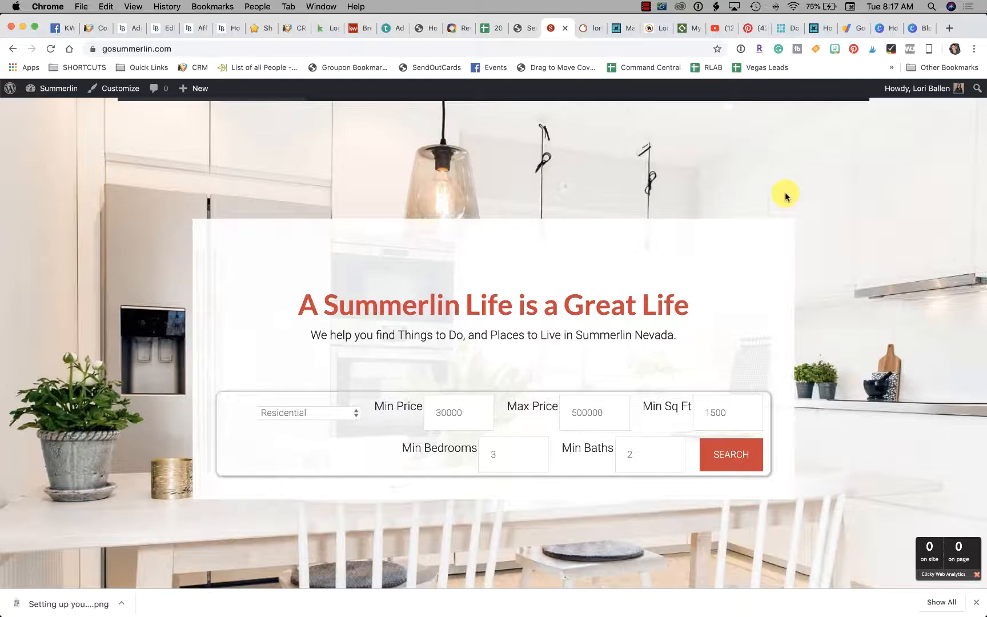
Step: Look over the Summerlin site's home page and open its WordPress admin dashboard
scroll(785, 192, "down", 15)
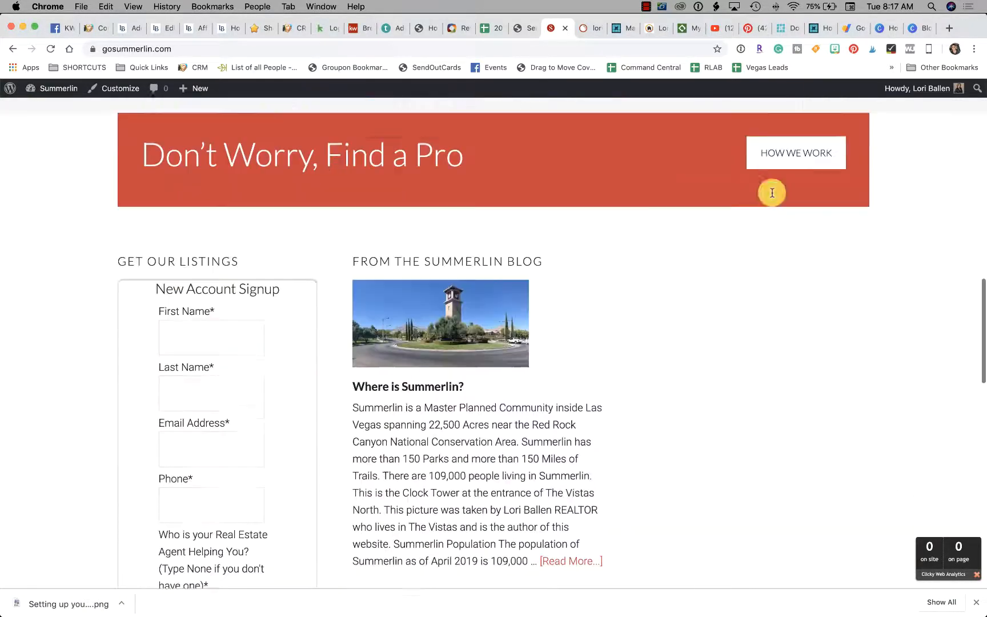
scroll(768, 195, "up", 15)
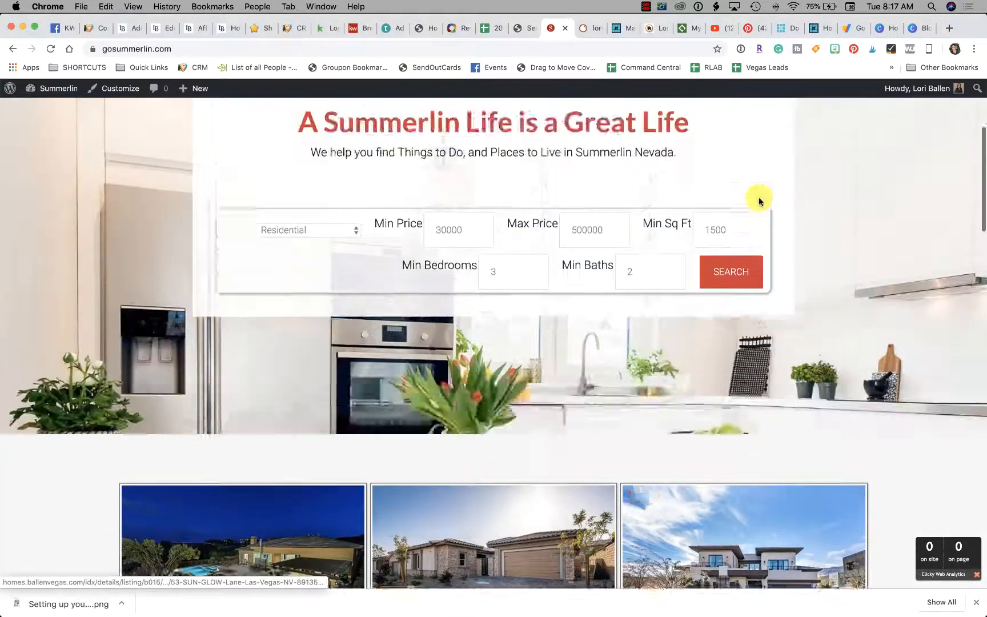
scroll(758, 196, "up", 4)
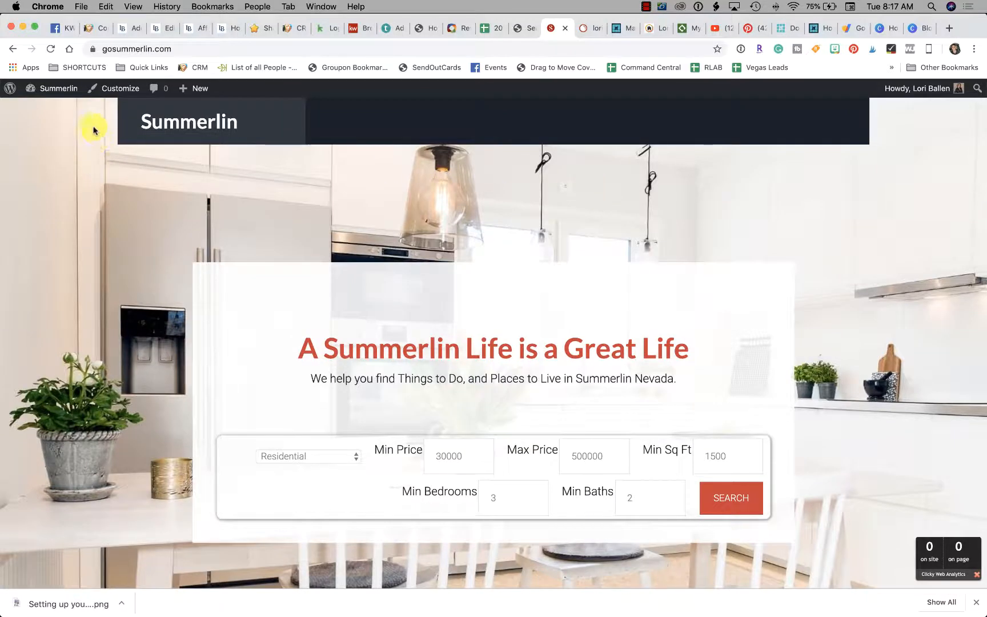
mouse_move(60, 87)
left_click(51, 112)
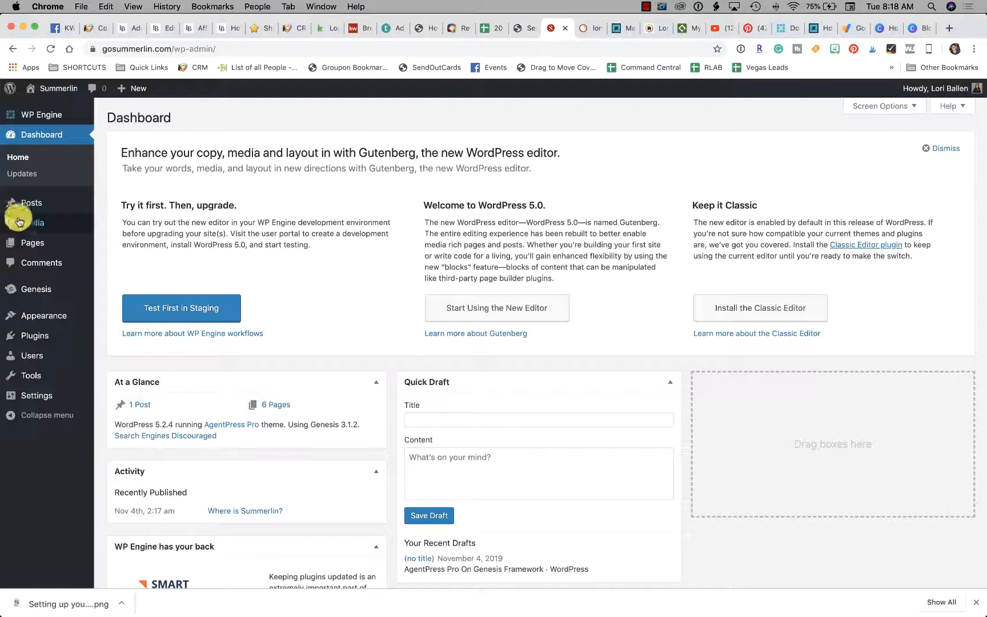
Step: Open your own user profile from the dashboard and go to its name and contact settings
mouse_move(32, 206)
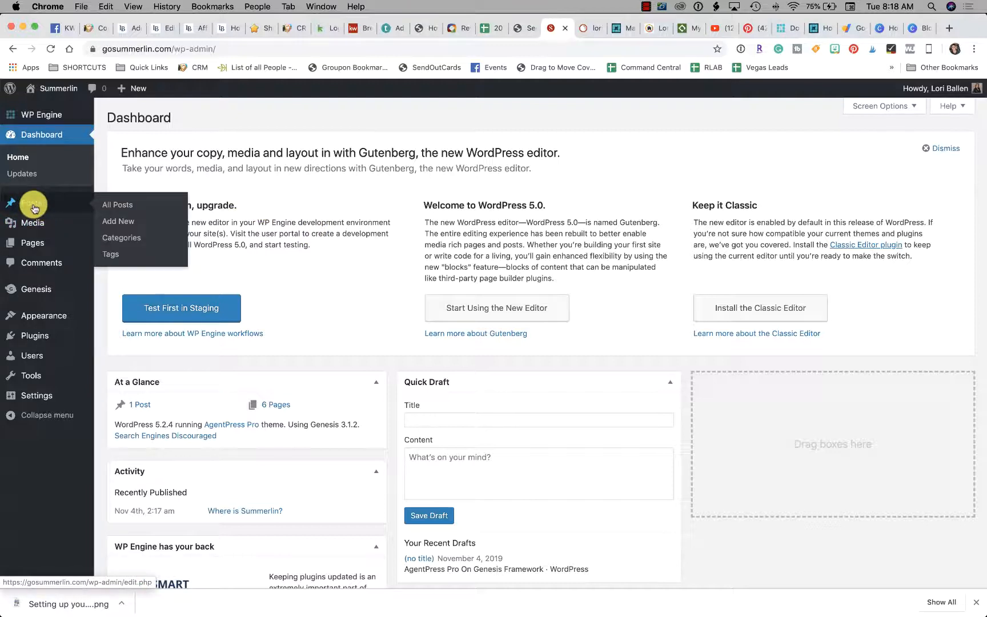
mouse_move(34, 229)
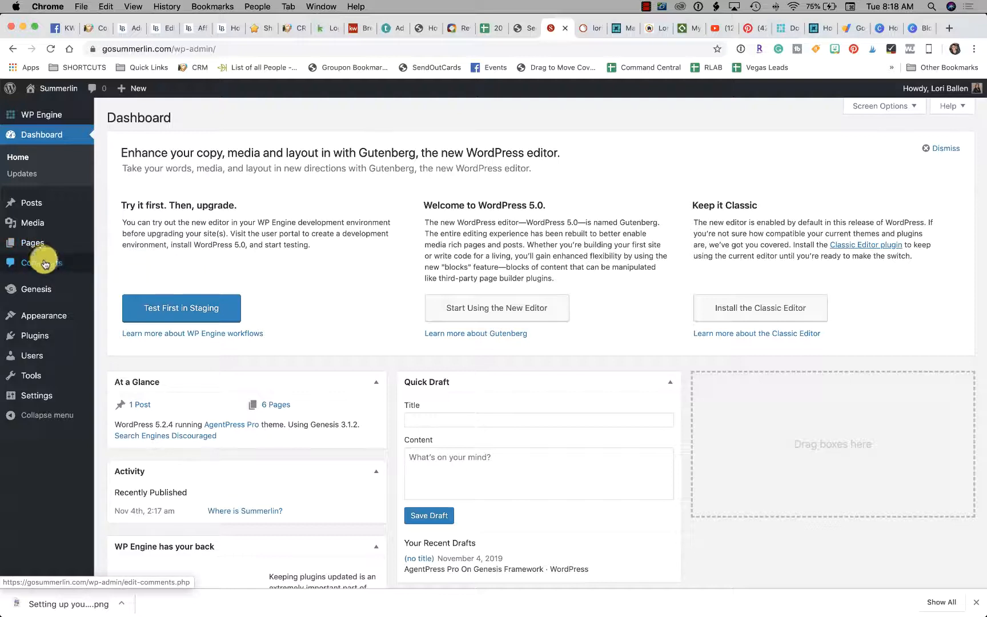
mouse_move(50, 293)
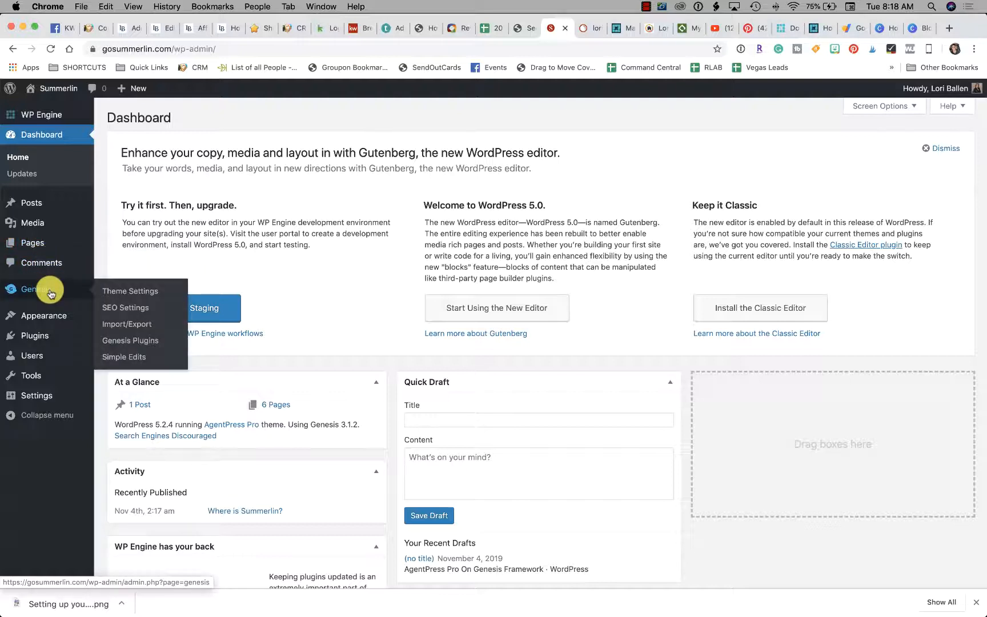
mouse_move(45, 317)
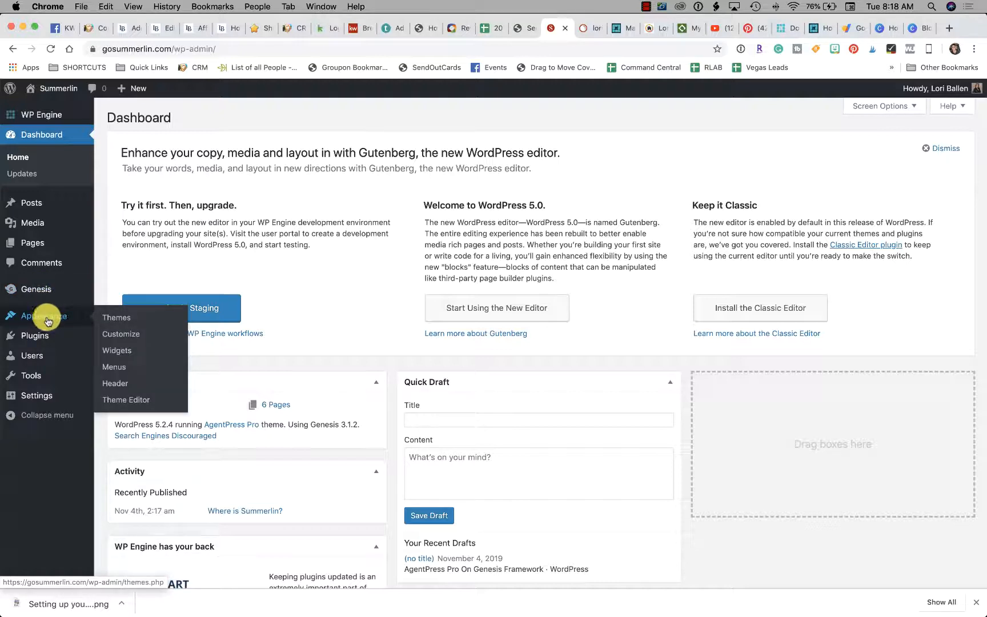
mouse_move(50, 341)
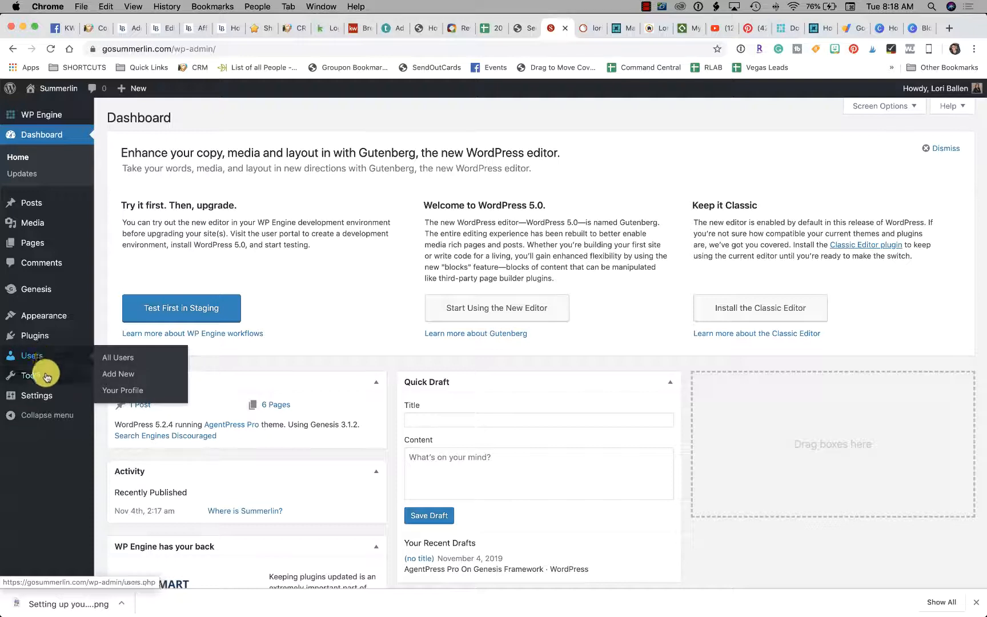
mouse_move(46, 379)
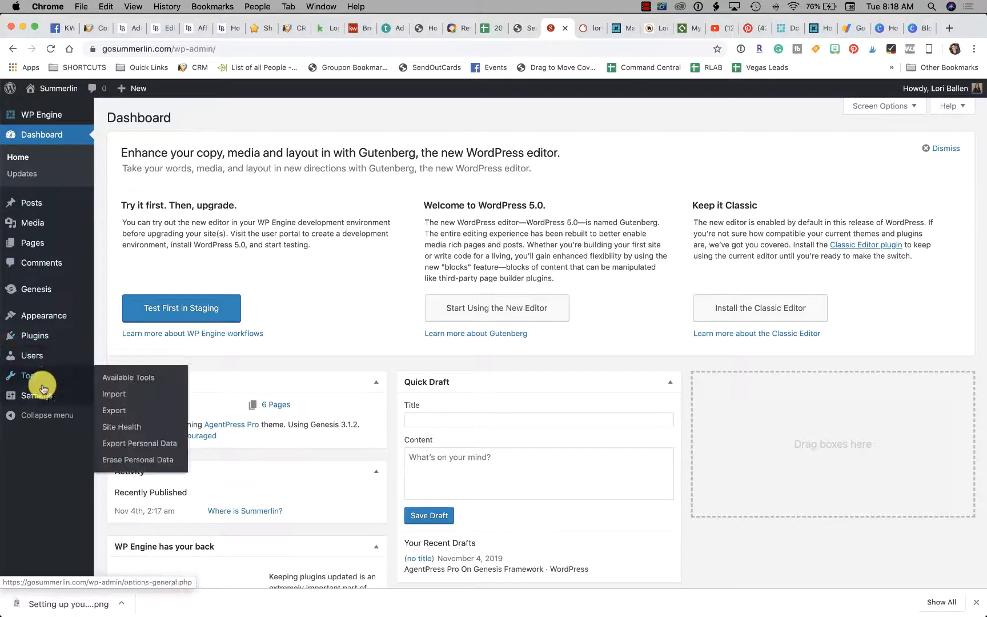
left_click(111, 391)
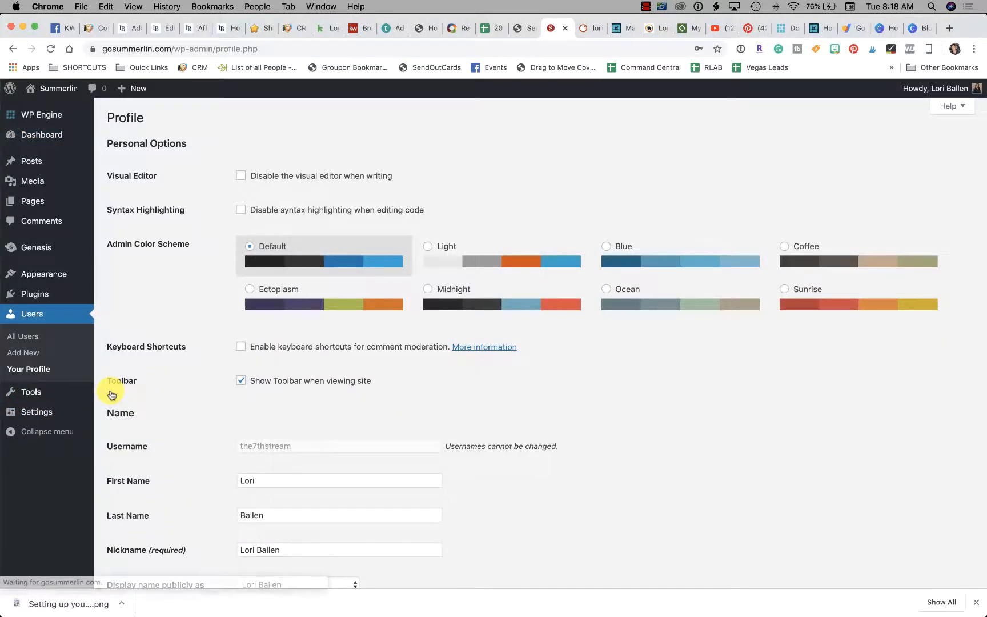
scroll(109, 392, "down", 5)
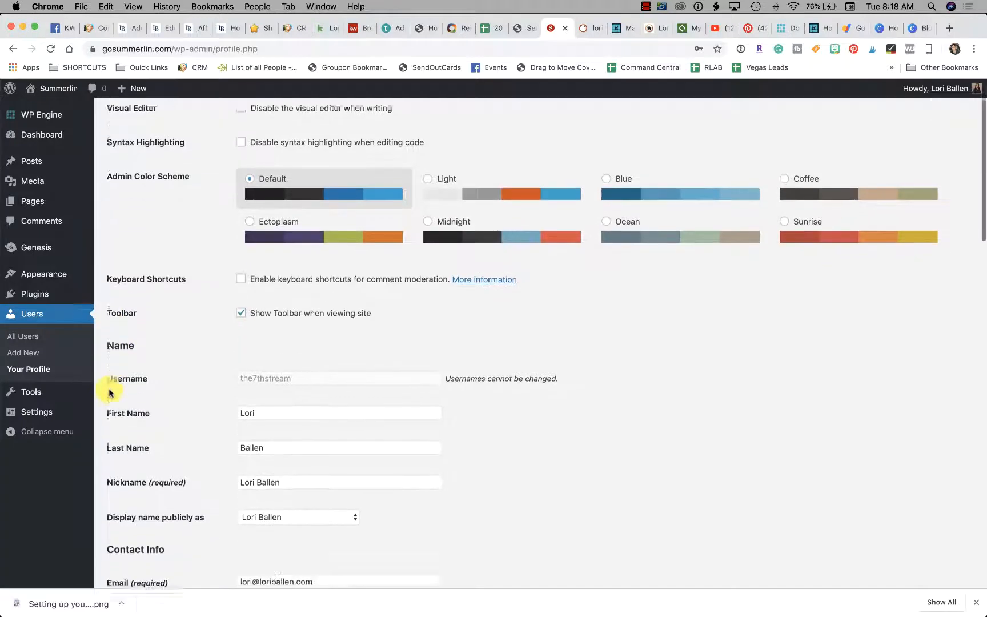
scroll(109, 392, "down", 2)
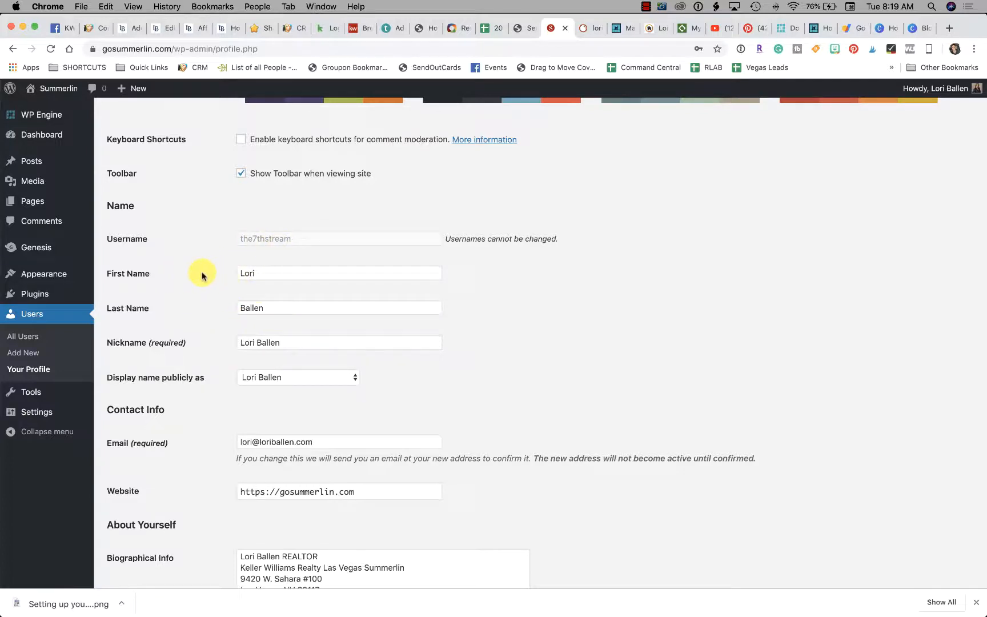
Step: Review the first name, last name and nickname entries in the profile
left_click(293, 273)
double_click(286, 270)
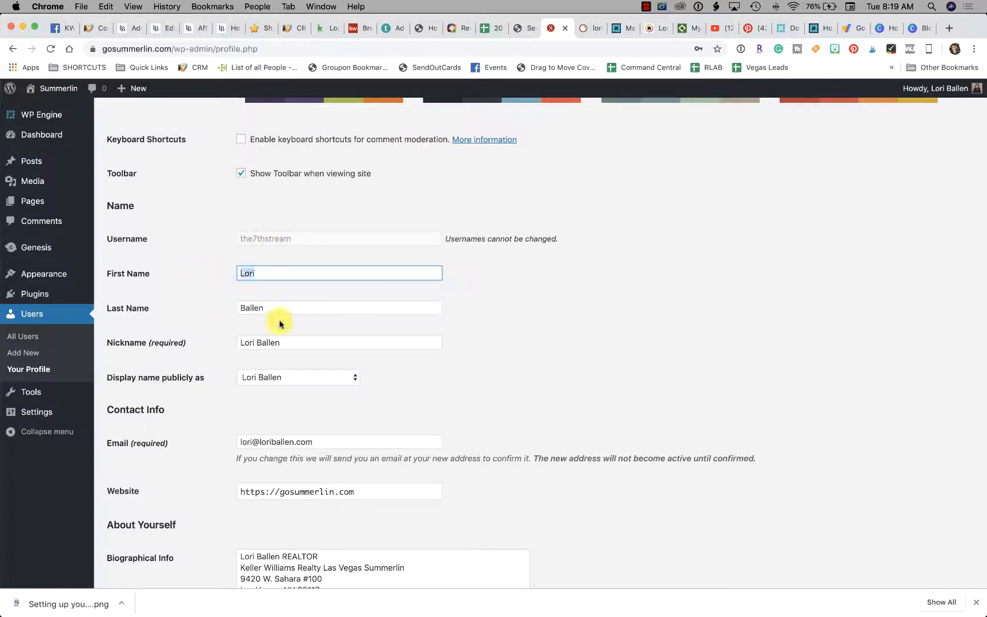
left_click(291, 307)
left_click_drag(291, 307, 194, 307)
scroll(228, 314, "down", 2)
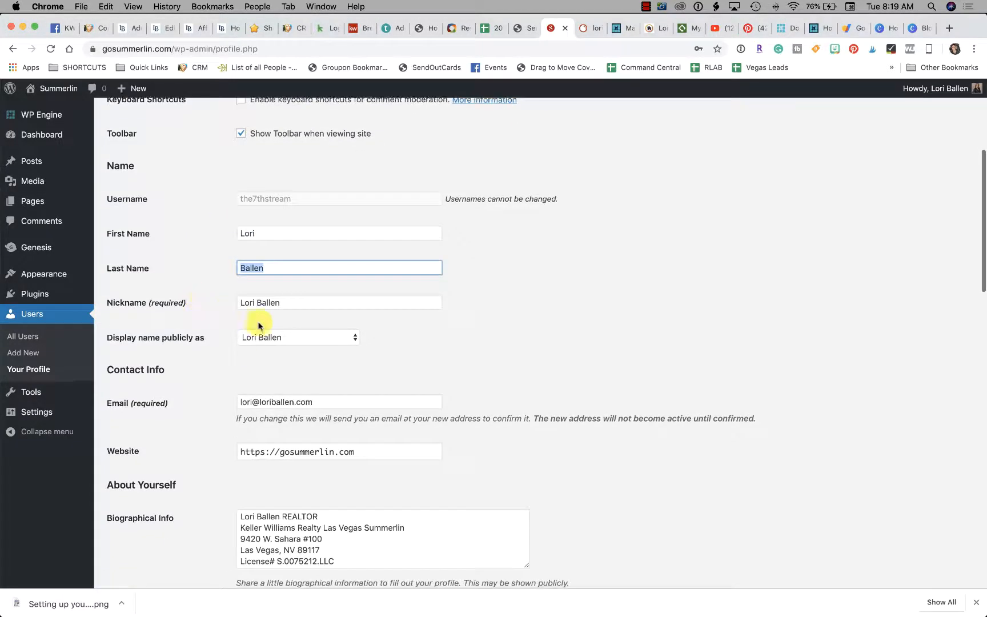
left_click(293, 306)
left_click_drag(293, 306, 213, 307)
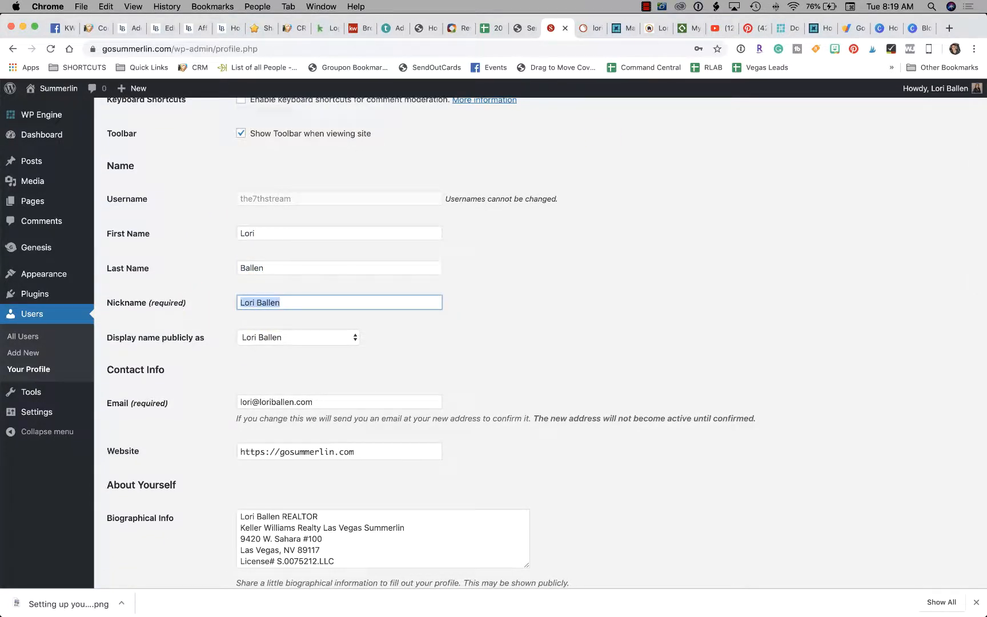
Step: Choose the full name, first name followed by last name, as the publicly displayed name
left_click(647, 8)
left_click(666, 34)
left_click(273, 337)
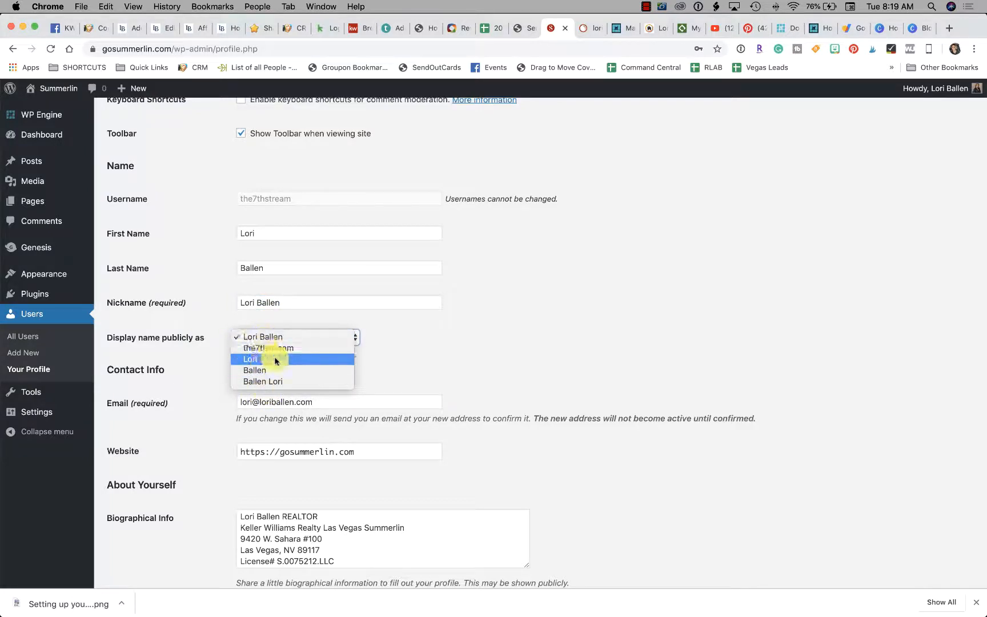
left_click(270, 337)
scroll(269, 337, "down", 4)
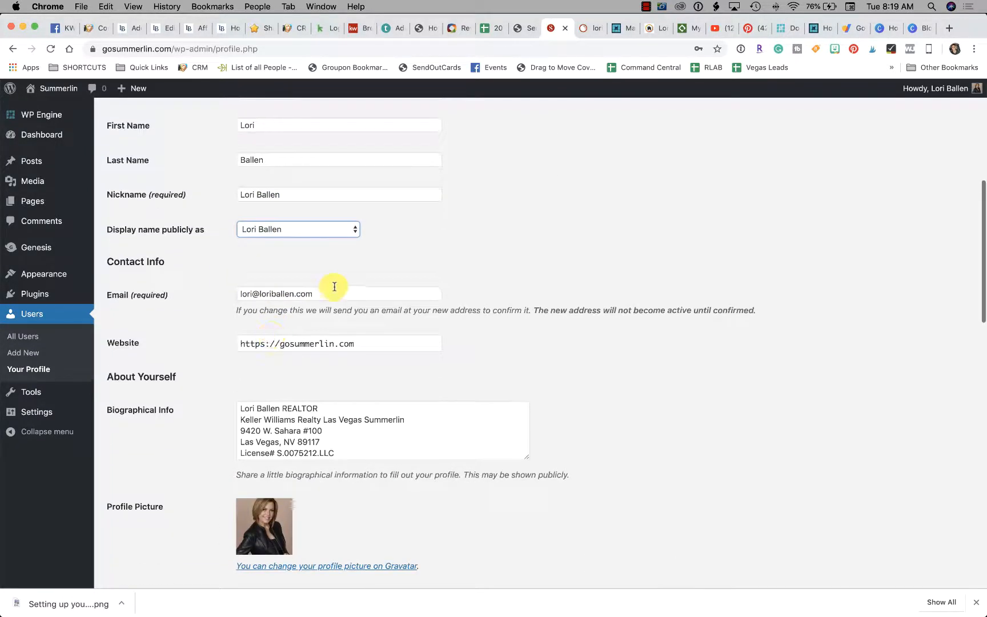
left_click(388, 337)
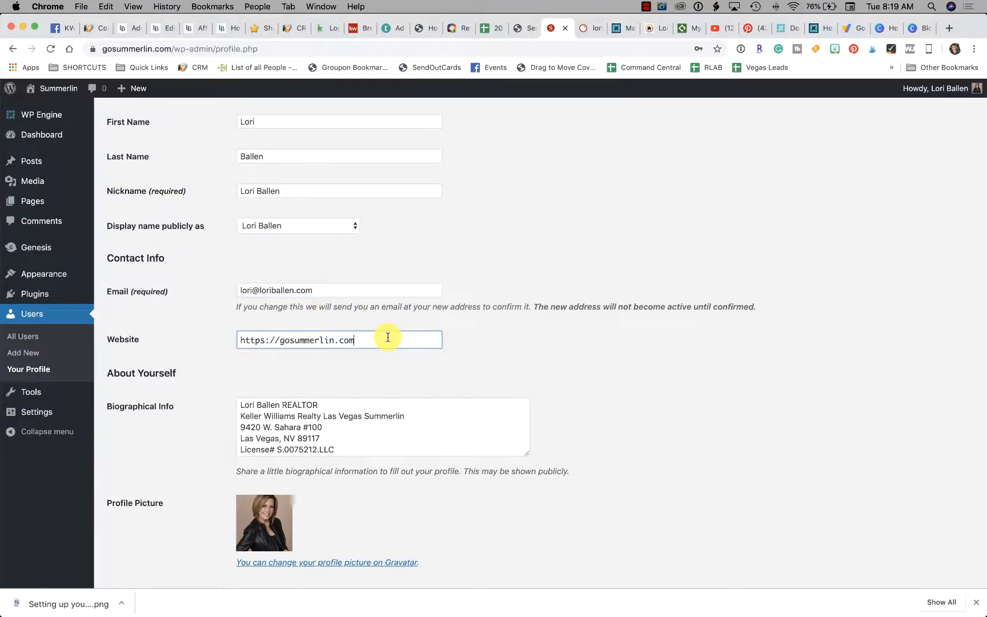
scroll(271, 322, "down", 1)
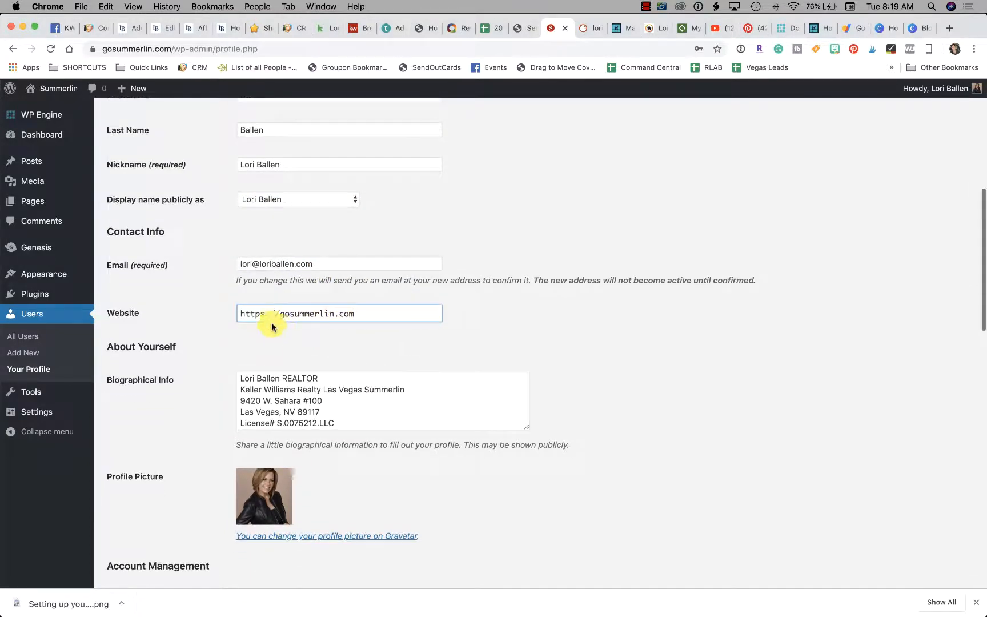
left_click_drag(275, 314, 214, 313)
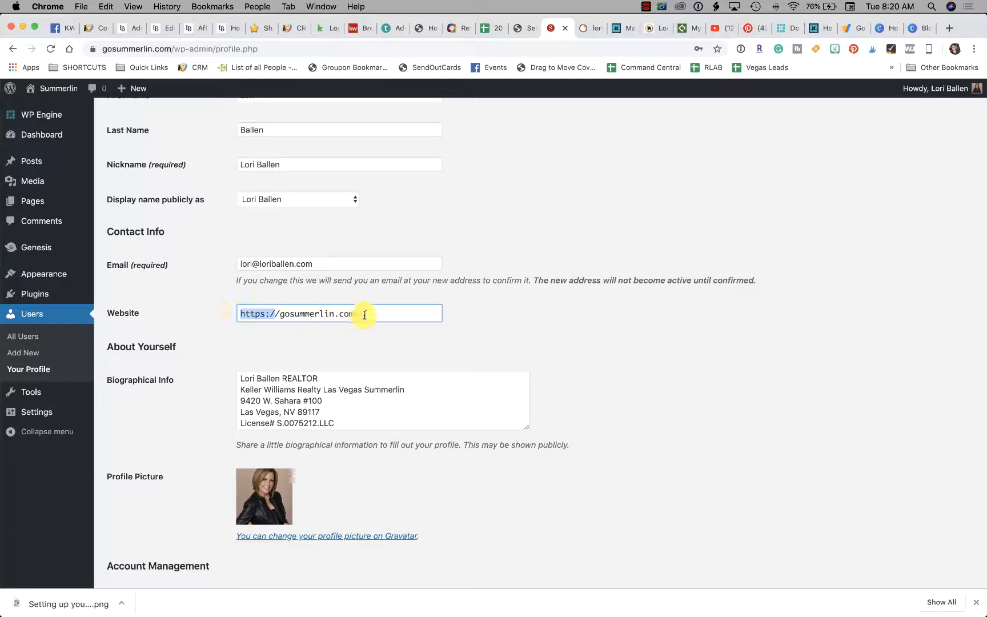
left_click_drag(364, 314, 183, 304)
scroll(242, 326, "down", 2)
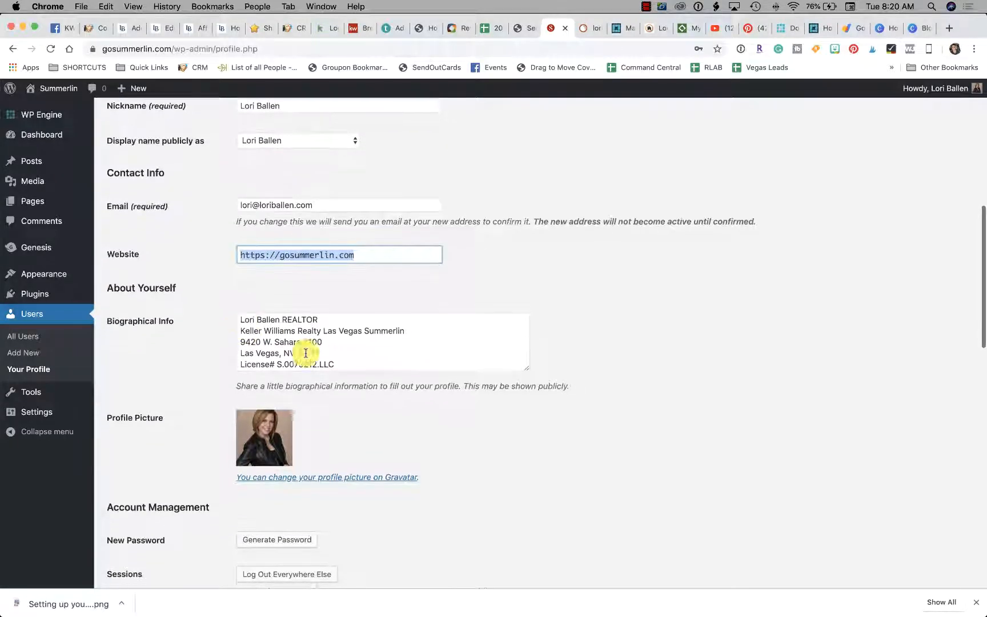
Step: Replace the biographical info with the agent's full name followed by "is a real estate agent in Las Vegas, NV and has a top producing team."
scroll(305, 353, "down", 1)
left_click(359, 326)
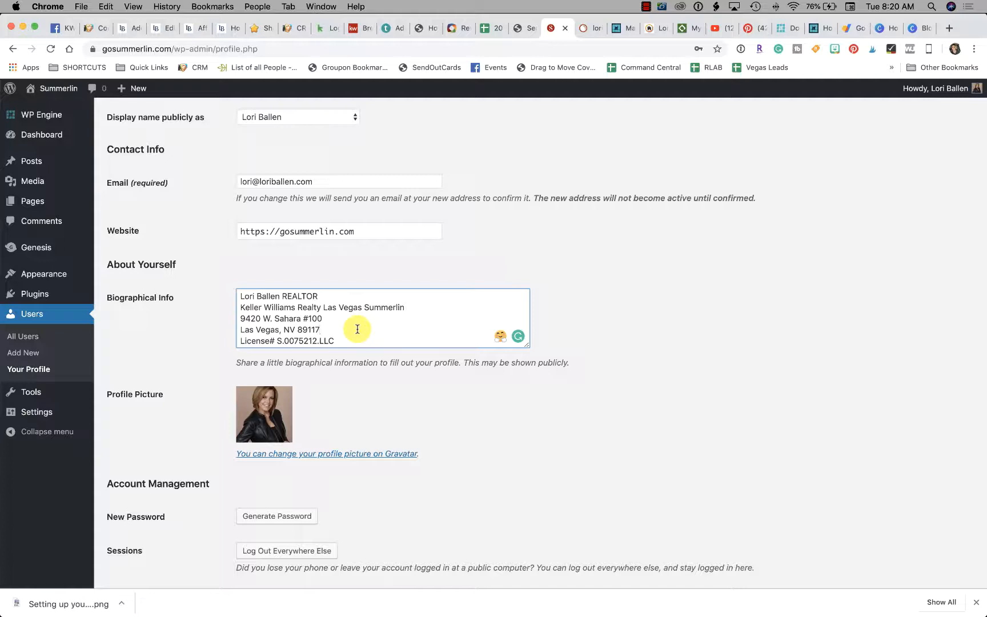
left_click_drag(336, 341, 231, 296)
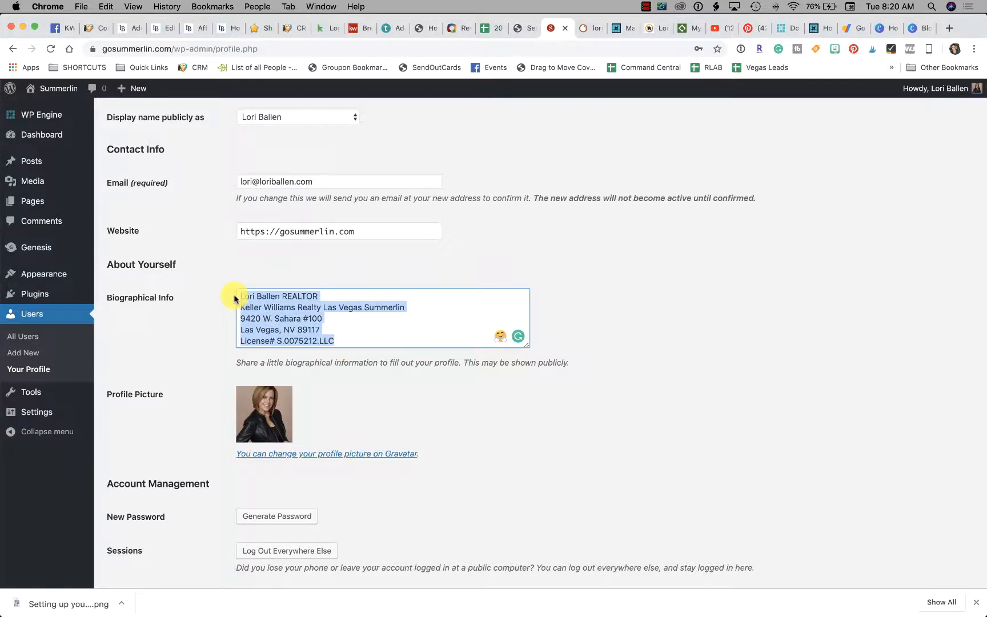
type("Lori Ballen is a ")
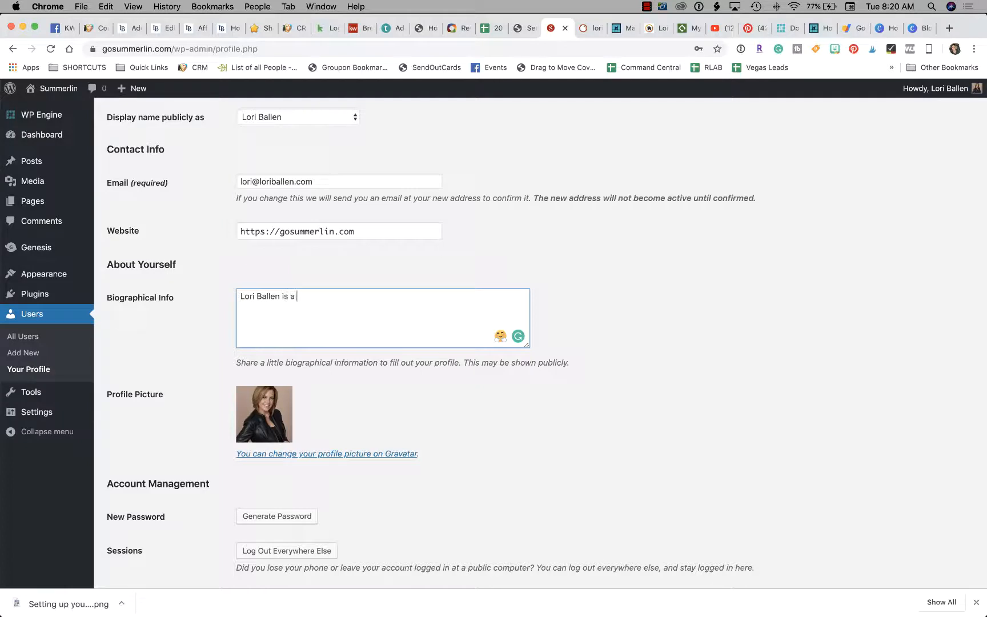
type("real estate agent")
type(" with")
key("BackSpace")
key("BackSpace")
key("BackSpace")
key("BackSpace")
type("in Las ")
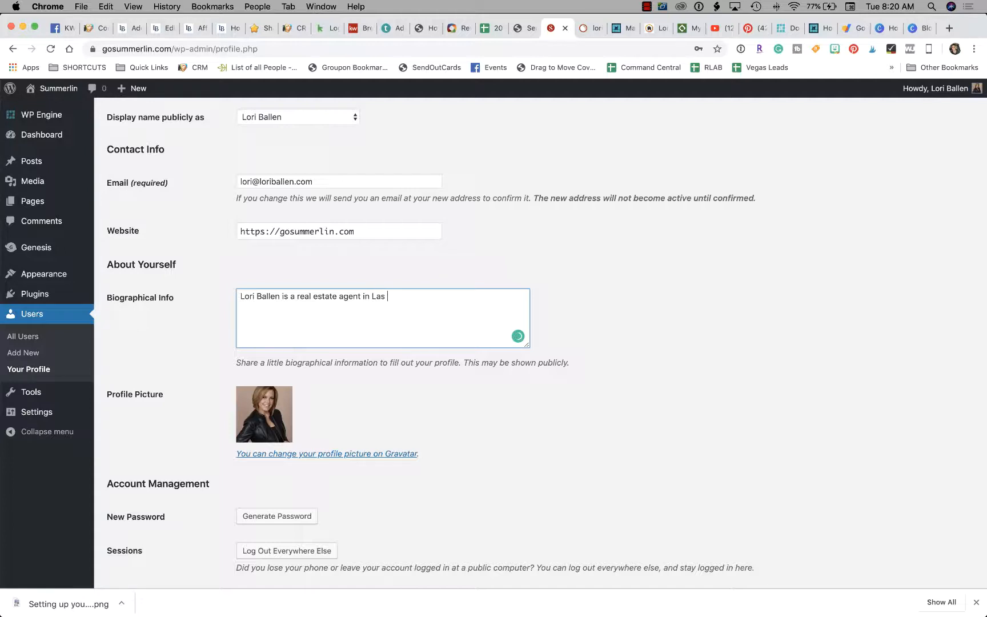
type("Vegas, NV and has a top product")
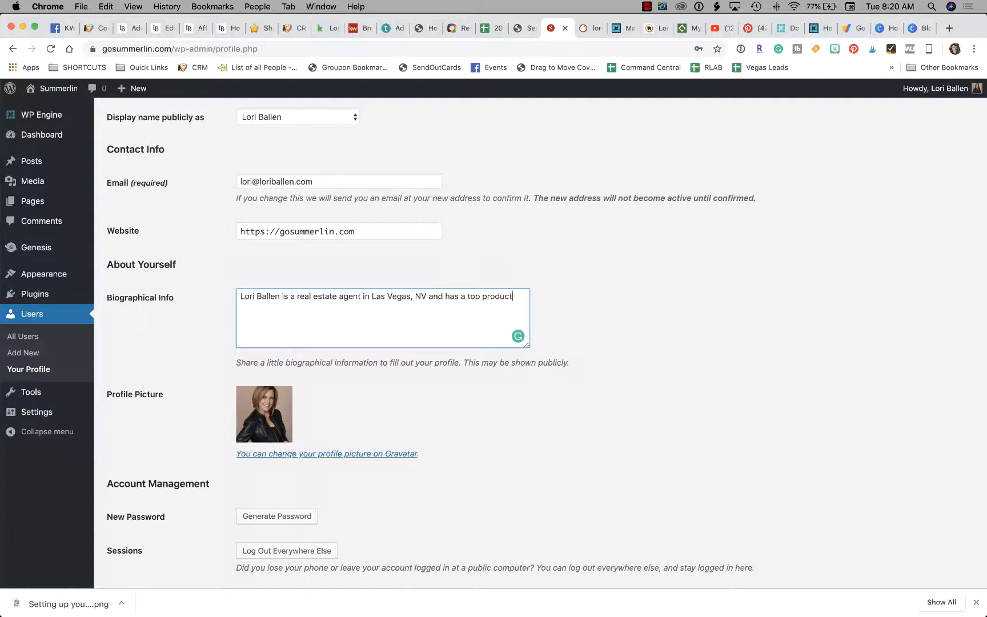
key("BackSpace")
type("ig")
key("BackSpace")
key("BackSpace")
type("ng team. She's also the creatof")
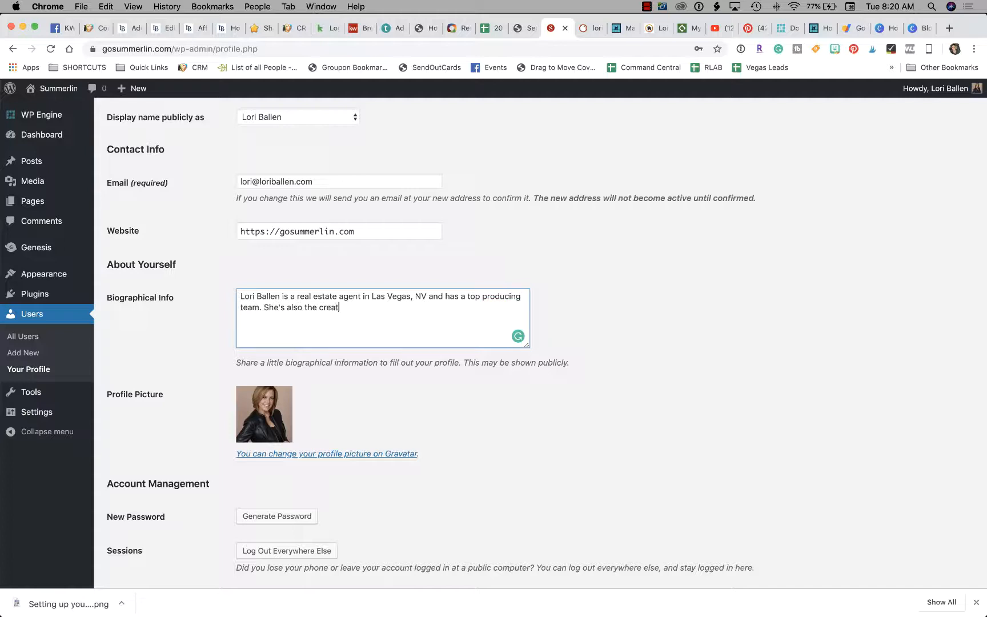
Step: Continue the bio with "She's also the creator of Ballen Academy, The Ballen Method, and At Your Command Coaching."
key("BackSpace")
key("BackSpace")
type("r of Bal")
type("Cade")
key("BackSpace")
key("BackSpace")
key("BackSpace")
key("BackSpace")
type("cadem")
type("y and The")
key("BackSpace")
key("BackSpace")
key("BackSpace")
key("BackSpace")
key("BackSpace")
key("BackSpace")
key("BackSpace")
key("BackSpace")
type("The Ball")
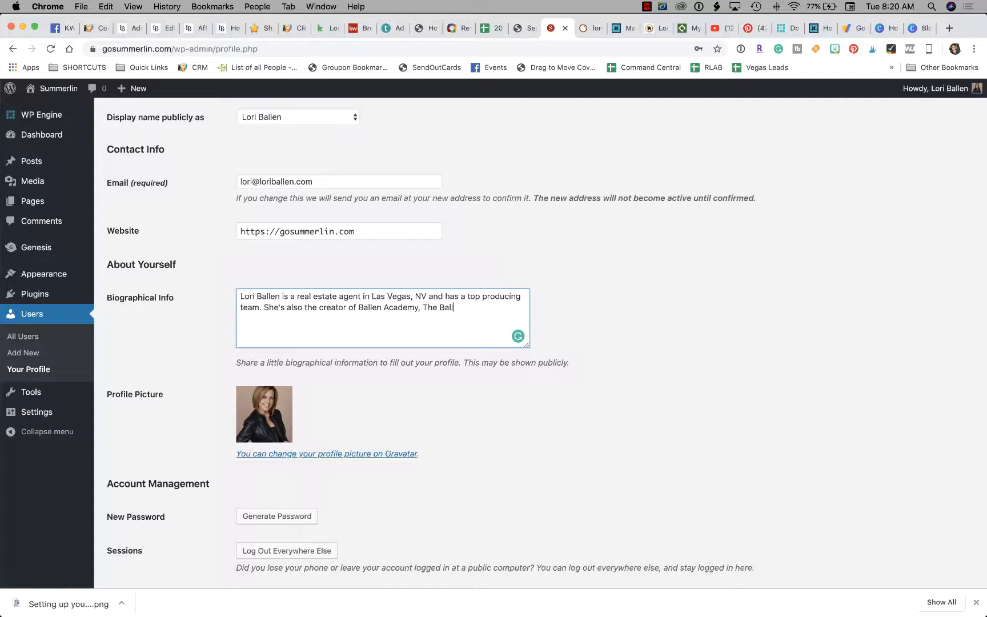
type("en Method, and At Your ")
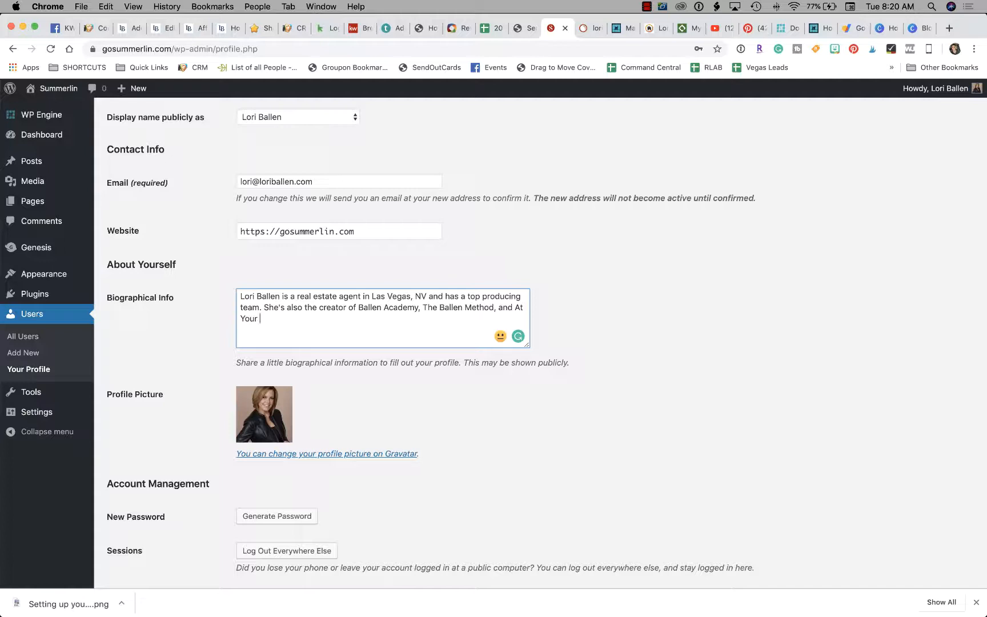
type("Command Coaching. She's a tr")
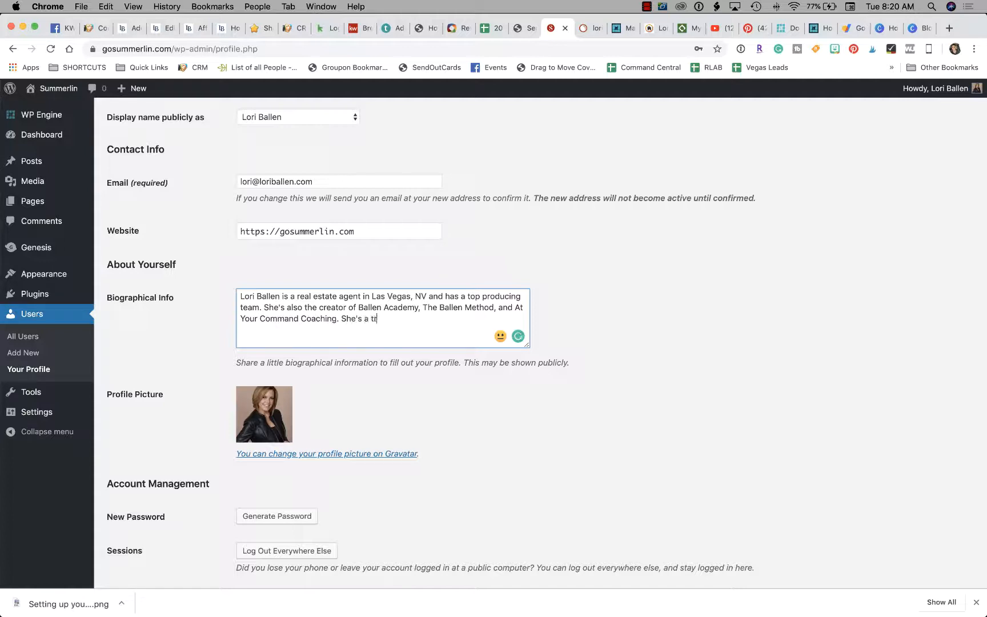
Step: End the bio with the sentence "She's a trainer and entrepreneur who has lived in Summerlin since 1992."
type("ainer and entrepren")
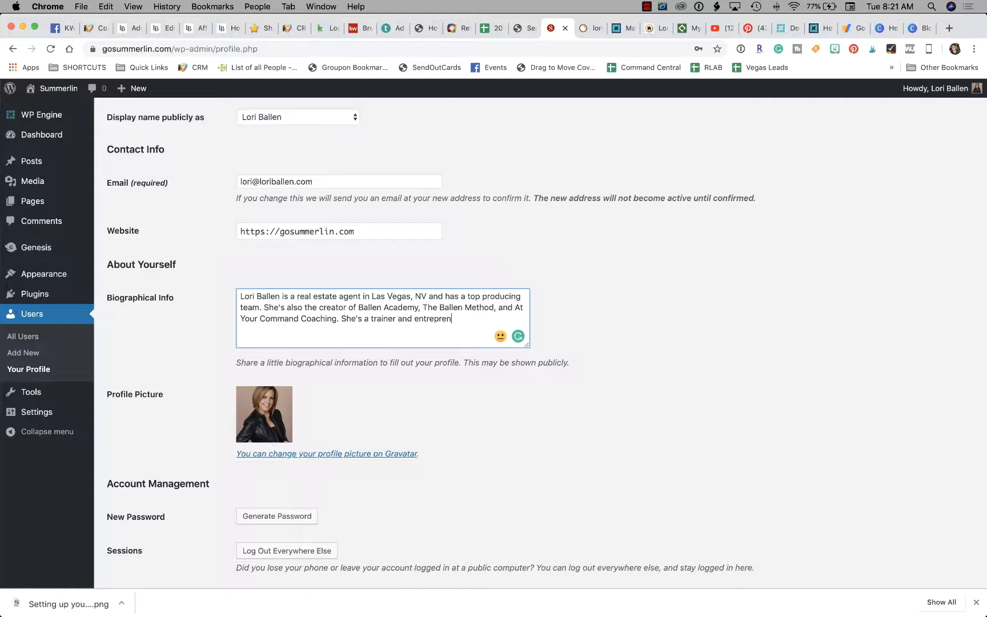
type("eur who has lived in Summerlin s")
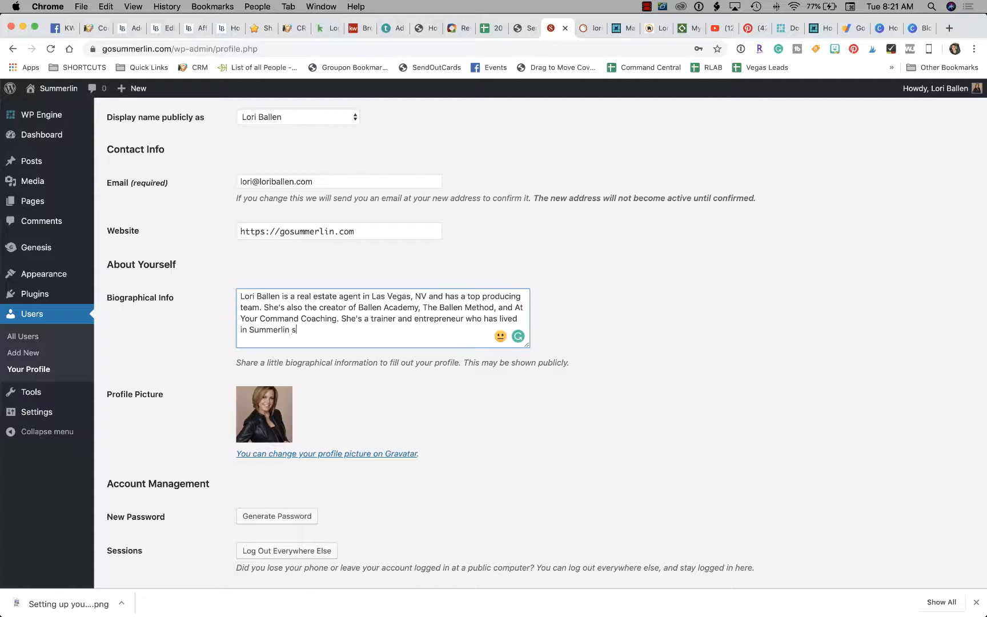
type("ince 1992.")
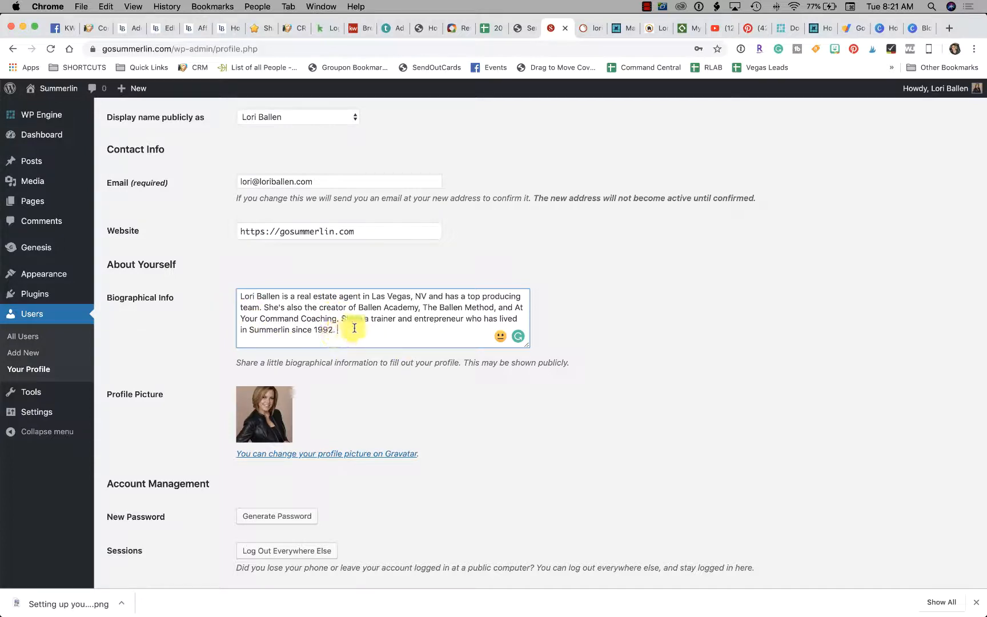
left_click_drag(354, 328, 242, 303)
left_click(381, 319)
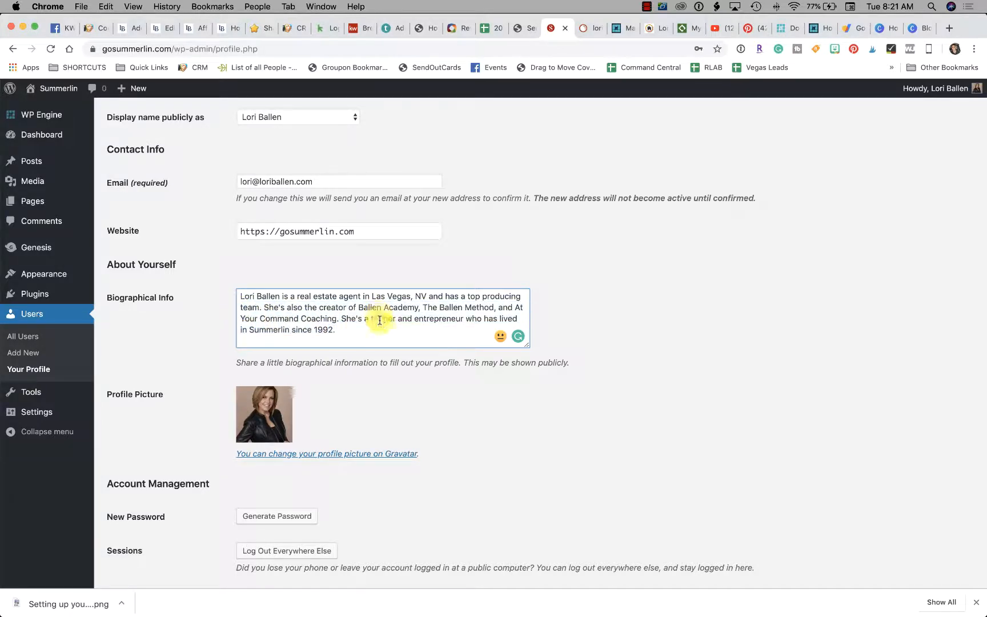
Step: Save the user profile with the rewritten biography, leaving the archive, SEO and layout options at their current settings
scroll(382, 325, "down", 1)
scroll(384, 324, "down", 2)
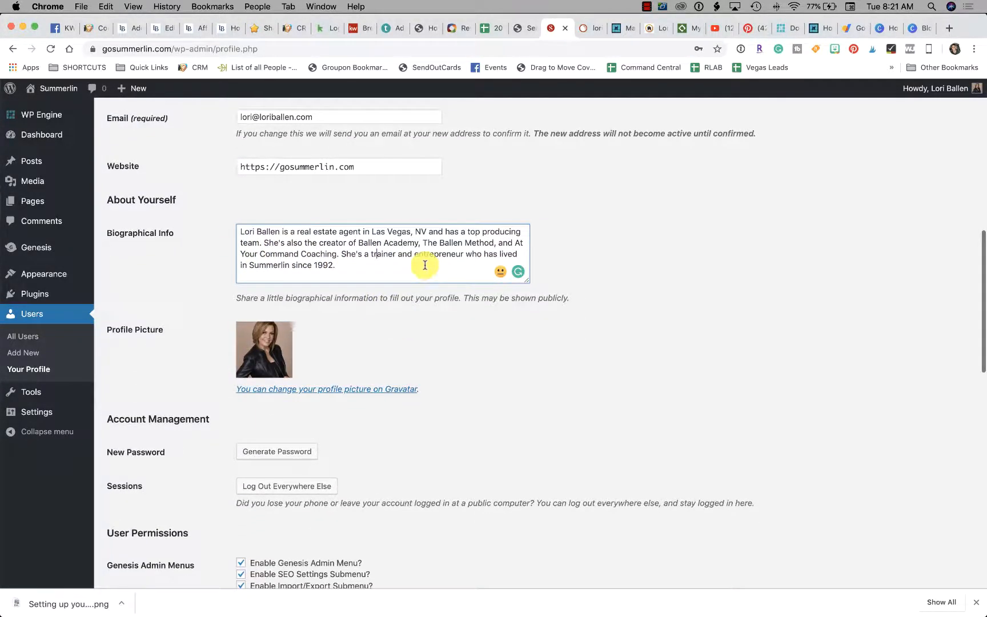
scroll(425, 265, "down", 2)
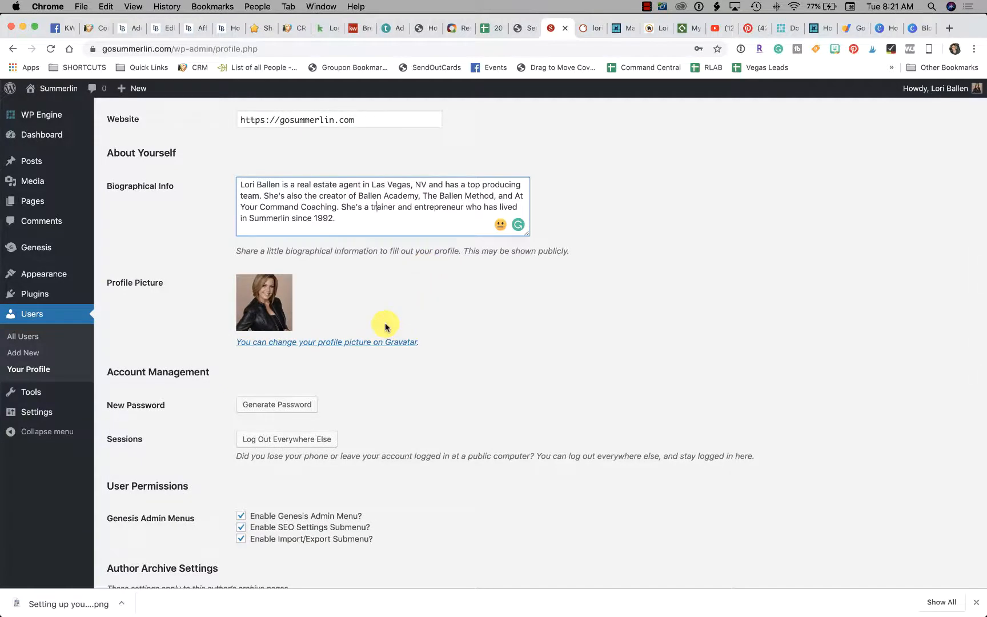
scroll(383, 329, "down", 8)
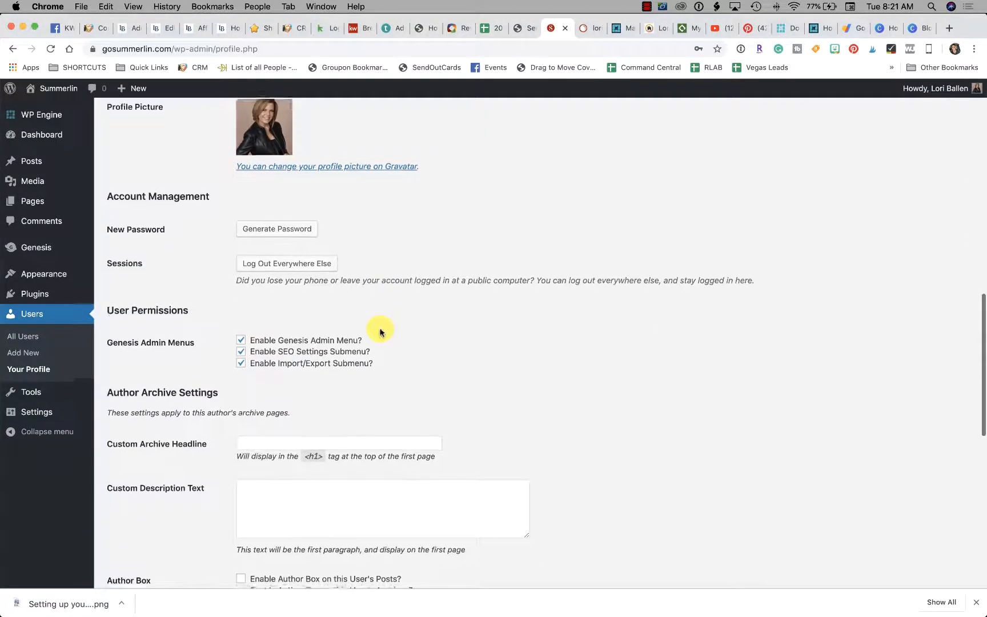
scroll(380, 330, "down", 3)
scroll(303, 321, "down", 1)
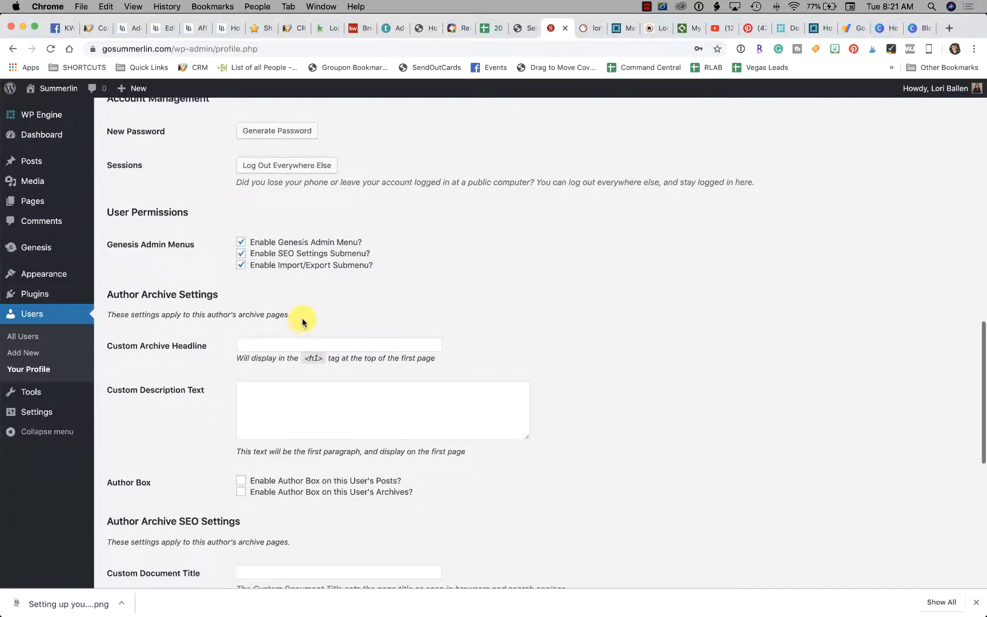
scroll(303, 321, "down", 12)
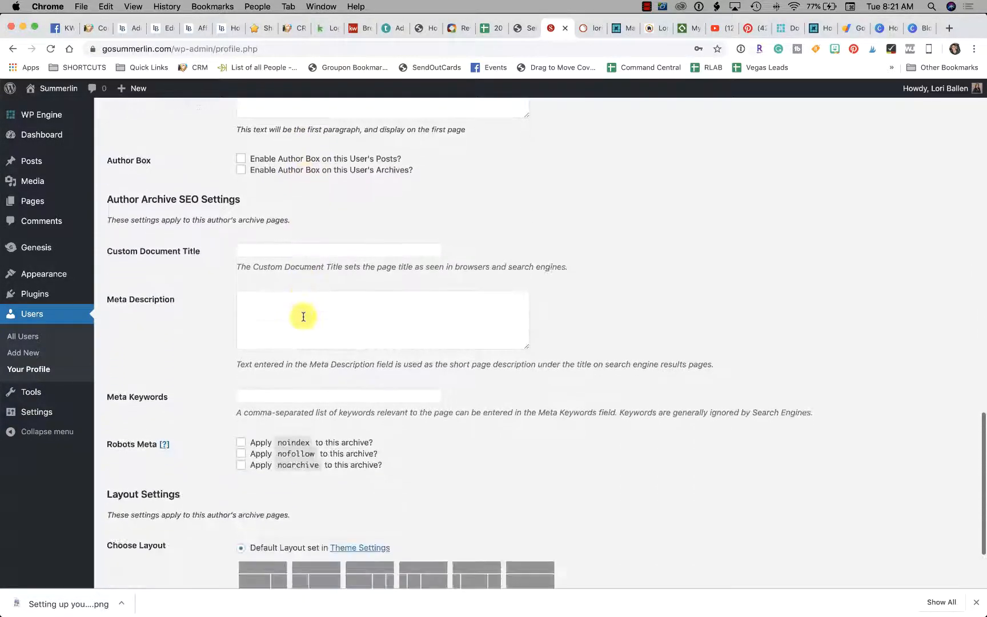
scroll(303, 317, "down", 4)
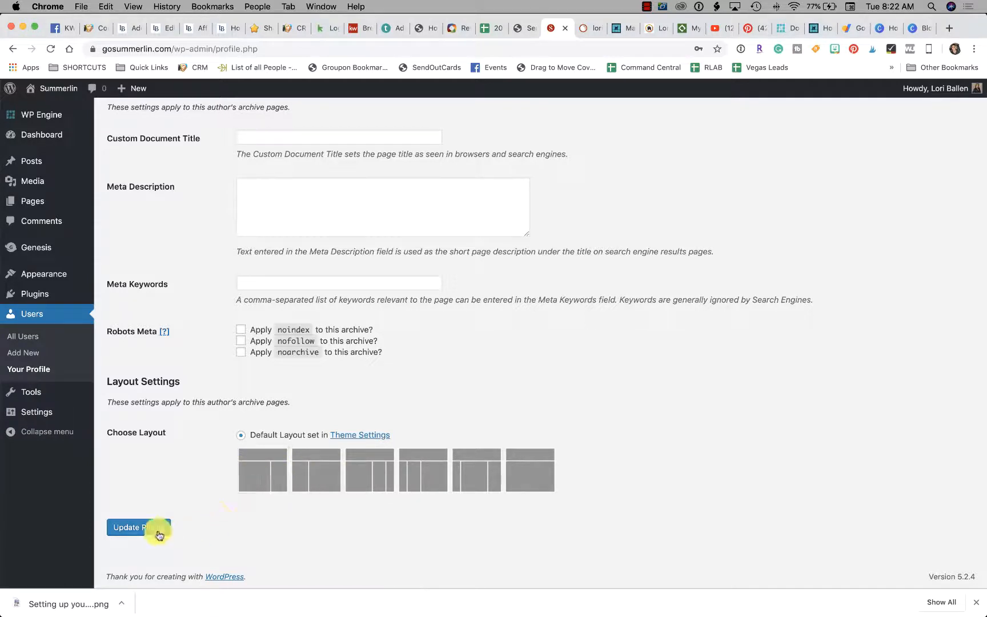
left_click(139, 531)
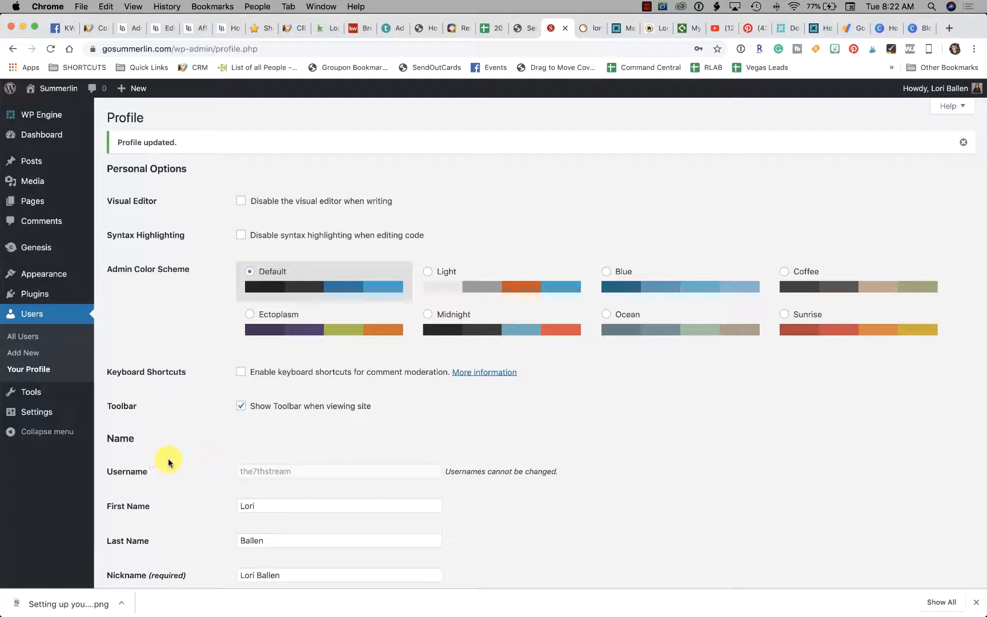
Step: Go from the user profile to the site's general settings
scroll(167, 464, "down", 1)
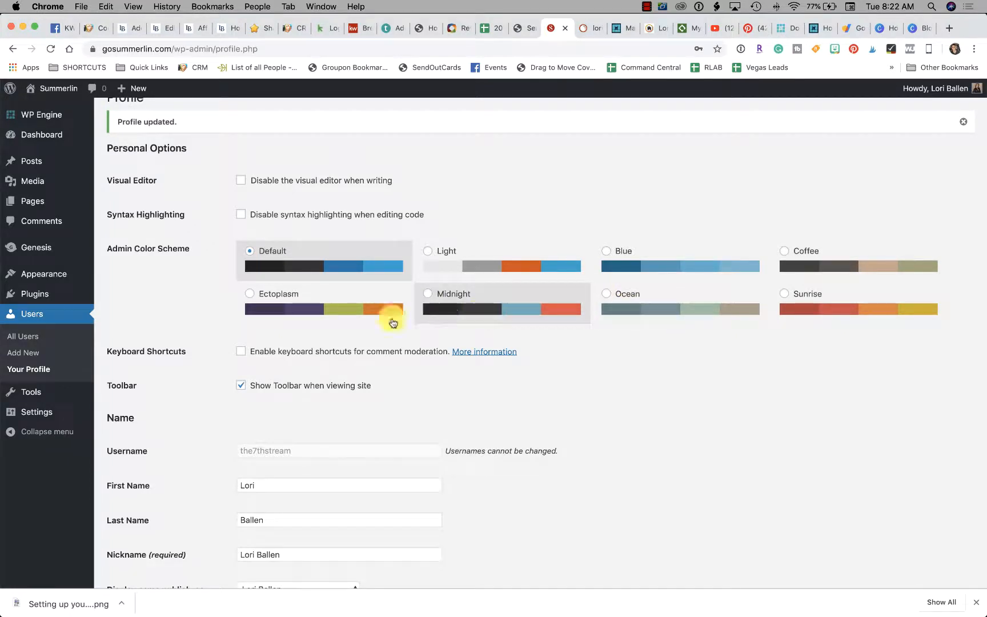
left_click(53, 370)
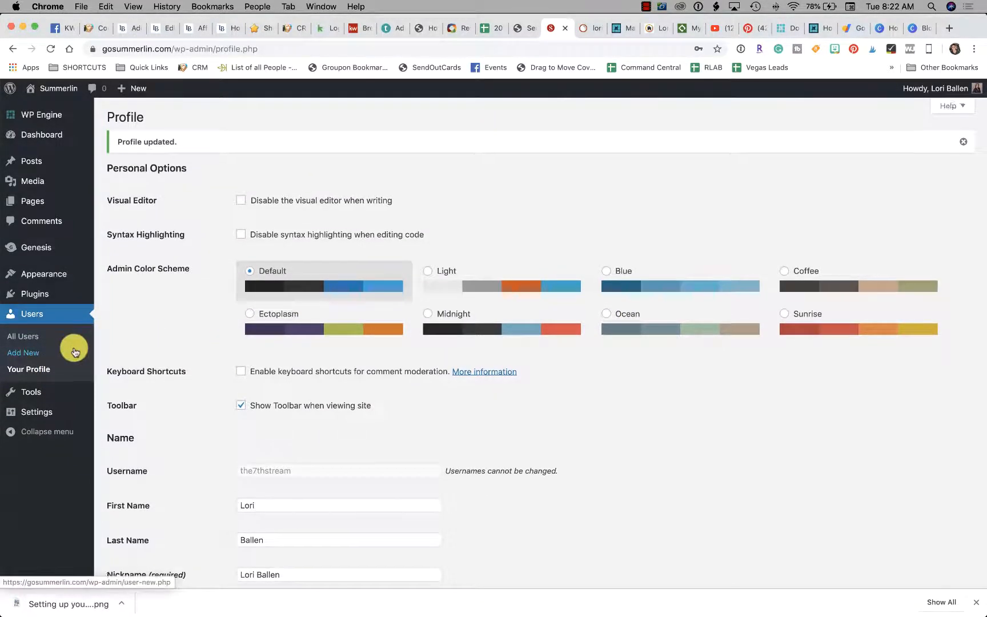
scroll(73, 346, "down", 1)
left_click(40, 414)
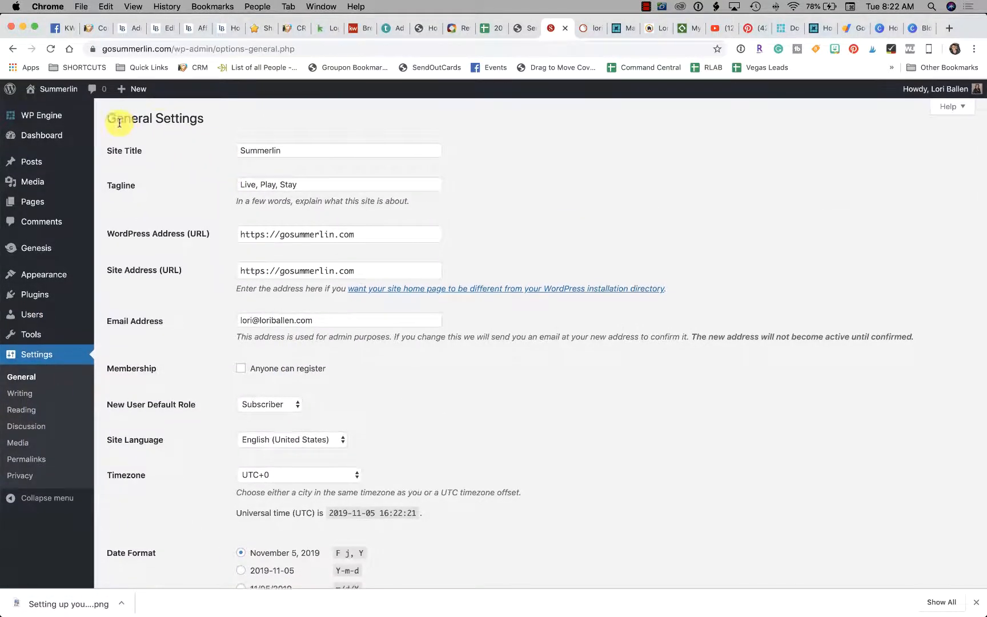
Step: Try the site title "Summerlin Live and Home", then reword it as "Summerlin Life and Real Estate"
left_click(302, 151)
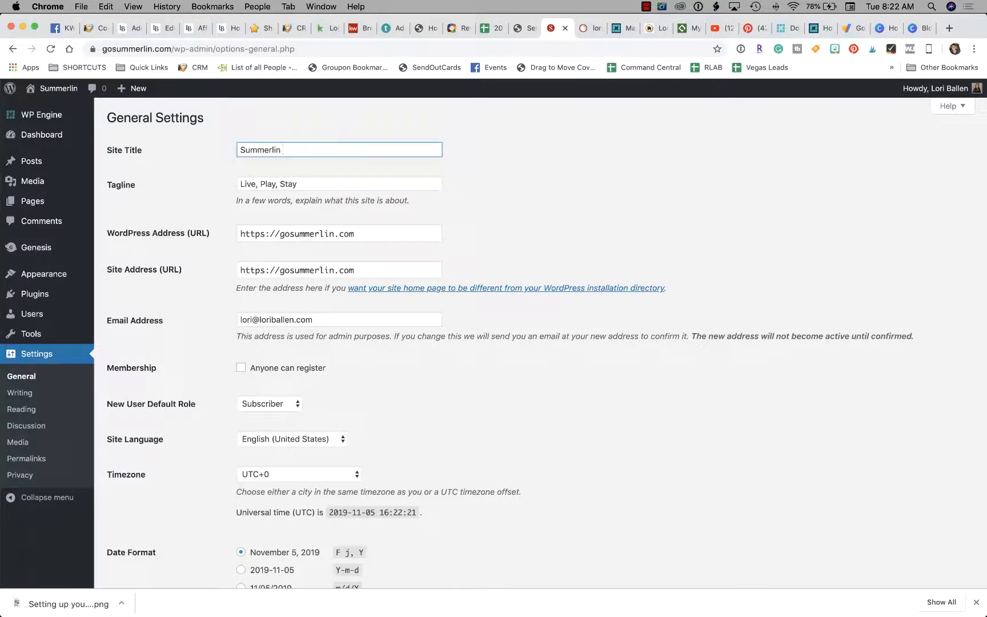
type("Live and Home")
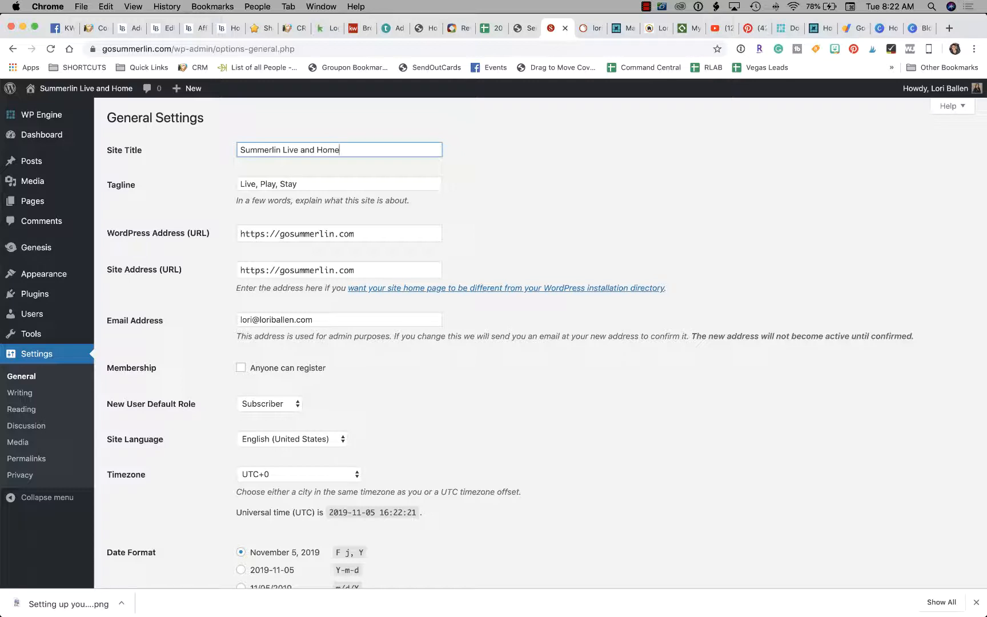
left_click_drag(284, 150, 384, 152)
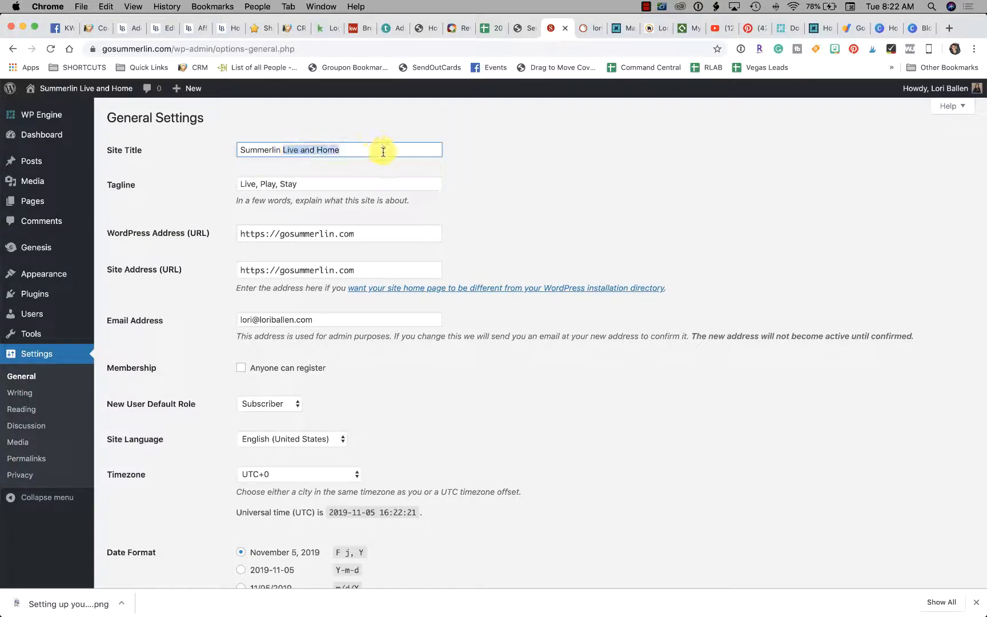
type("Life and R")
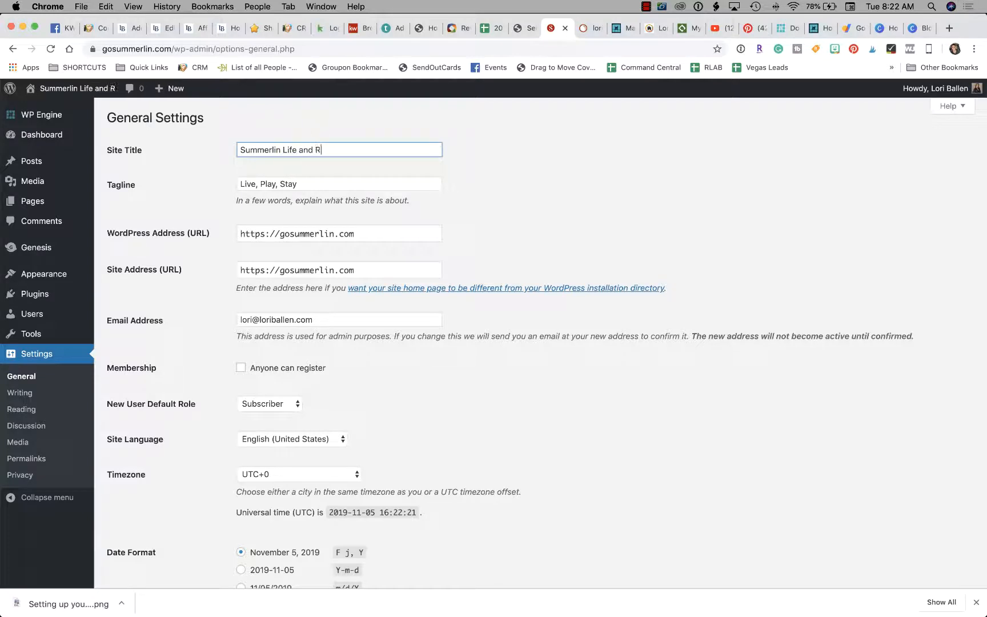
type("eal Estate")
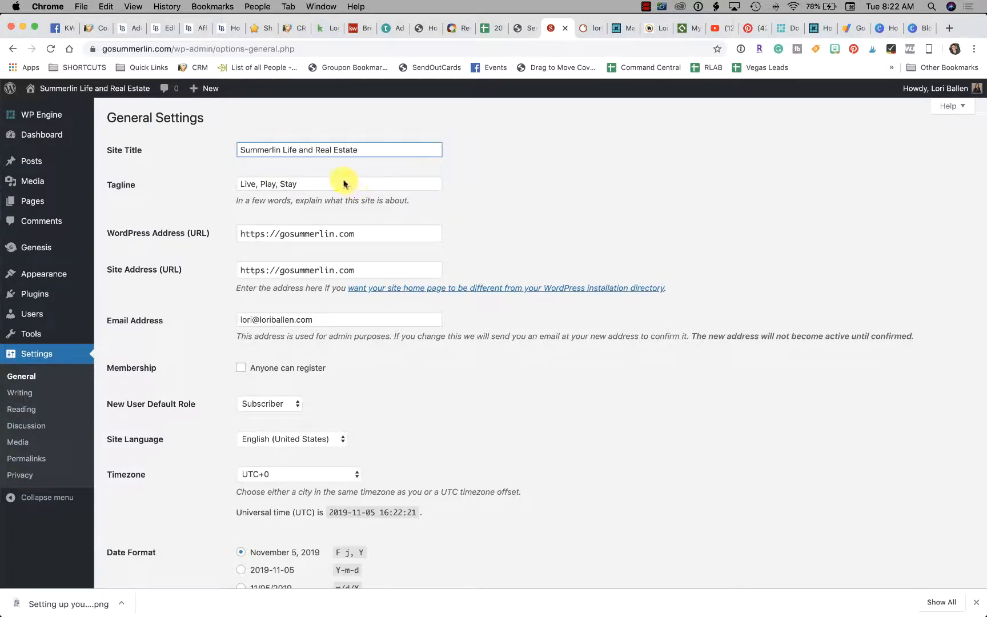
Step: Change the site title to "Summerlin Homes For Sale and Events"
key("shift+Left")
key("shift+Left")
key("shift+Left")
key("shift+Left")
key("shift+Left")
key("shift+Left")
key("shift+Left")
key("shift+Left")
key("shift+Left")
key("shift+Left")
key("shift+Left")
key("shift+Left")
key("shift+Left")
key("shift+Left")
key("shift+Left")
key("shift+Left")
key("shift+Left")
key("shift+Left")
key("shift+Left")
key("shift+Left")
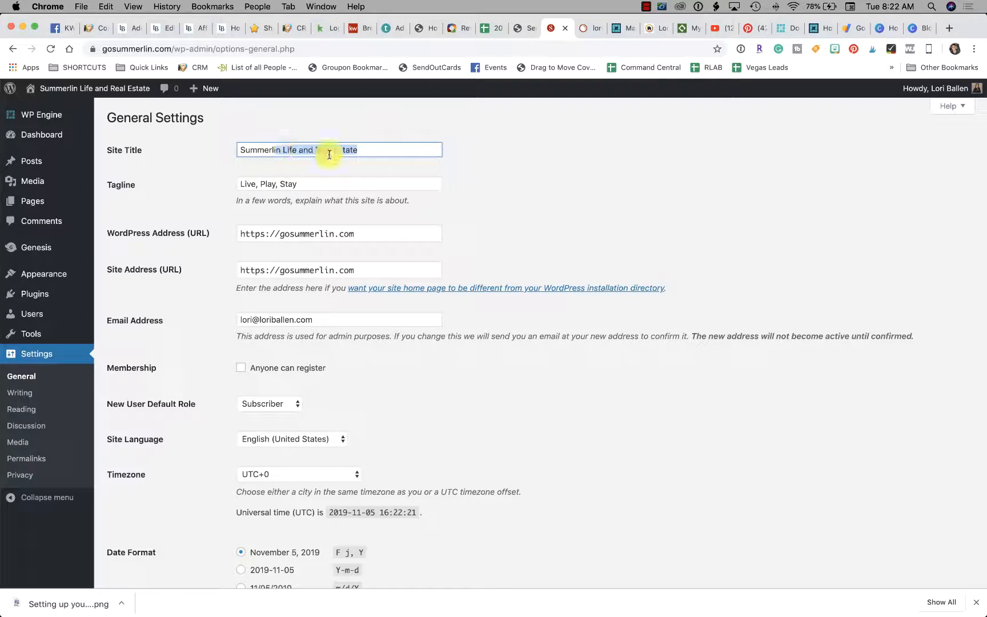
type("n Homes For")
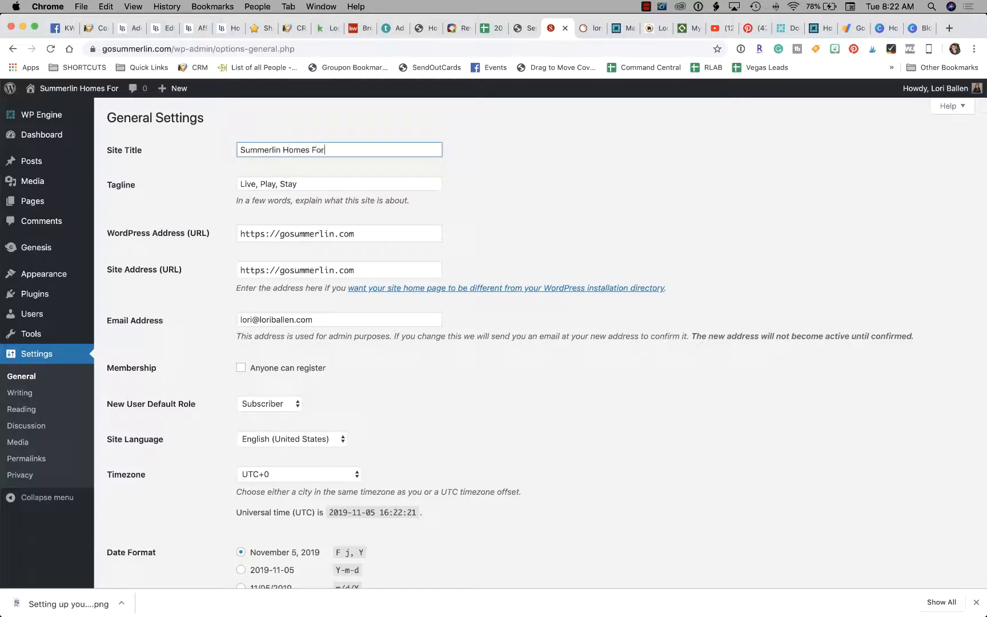
type(" Sale and ")
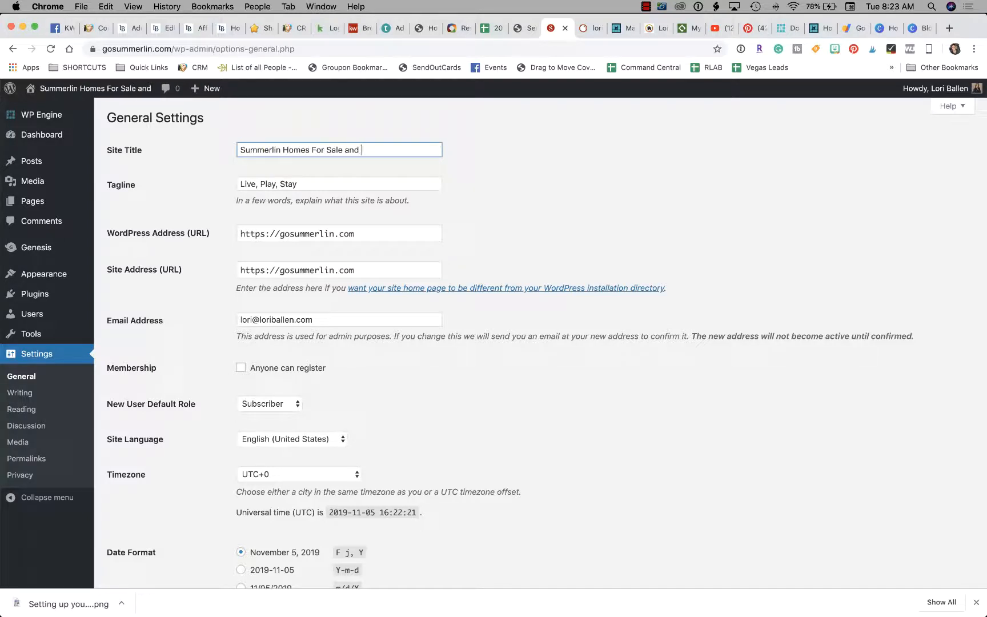
type("Events")
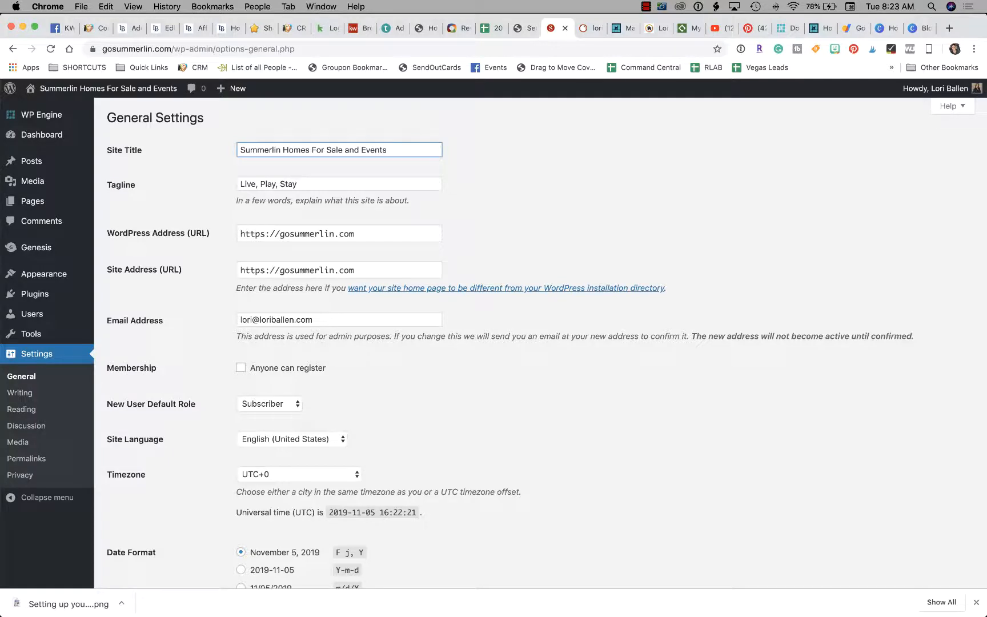
Step: Review the tagline, the WordPress and site addresses, and the administration email in the general settings
triple_click(316, 184)
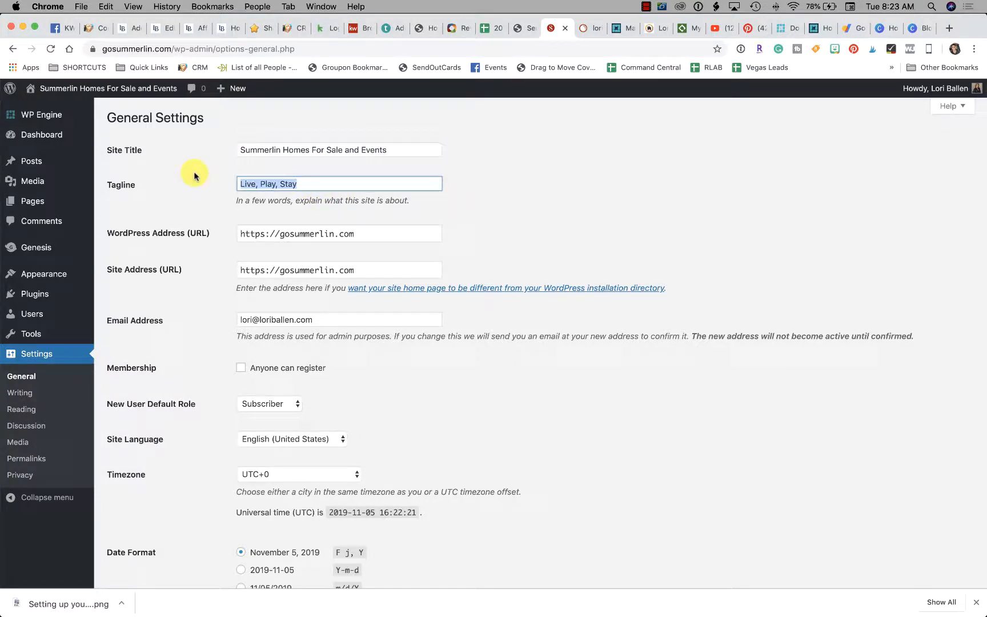
left_click(316, 183)
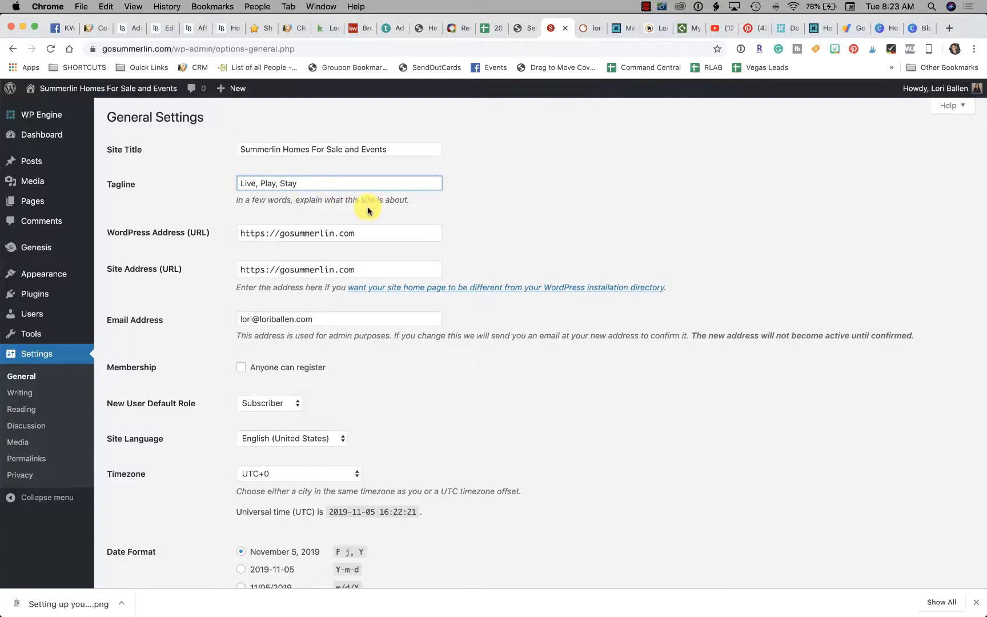
scroll(367, 205, "down", 1)
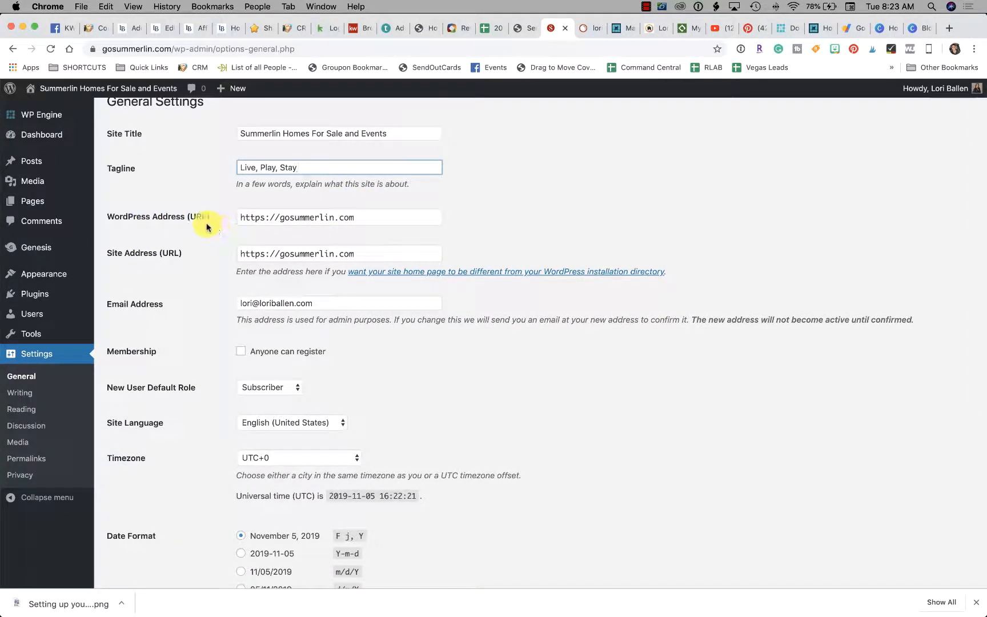
left_click_drag(240, 217, 381, 219)
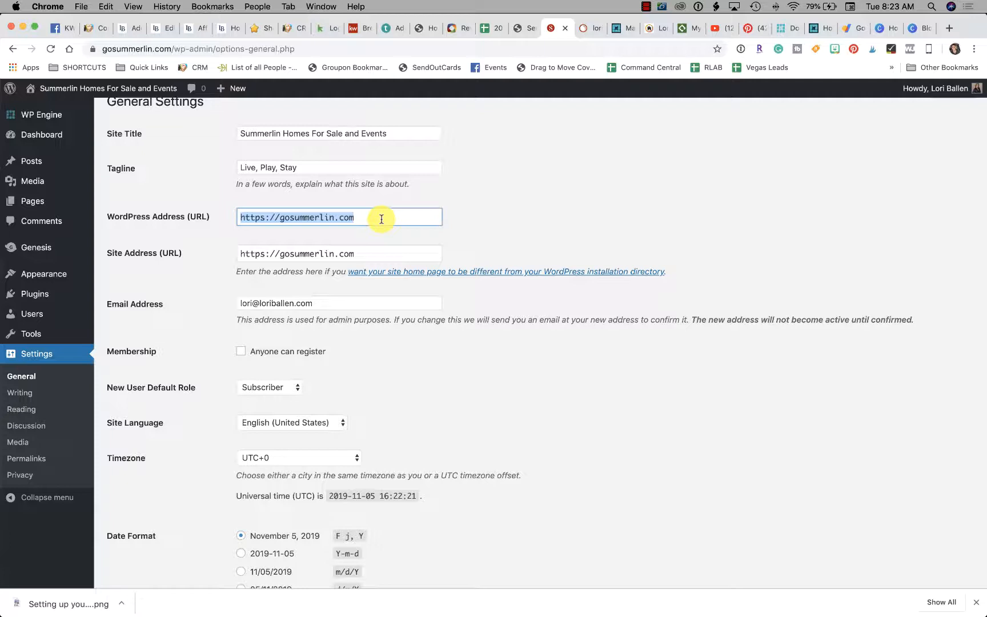
left_click(370, 253)
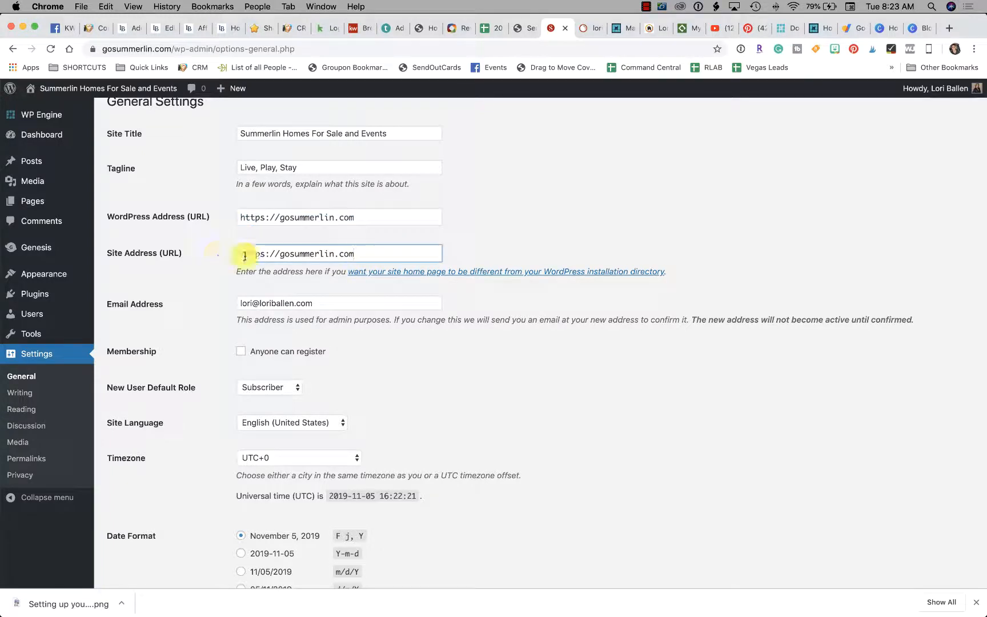
scroll(303, 297, "down", 2)
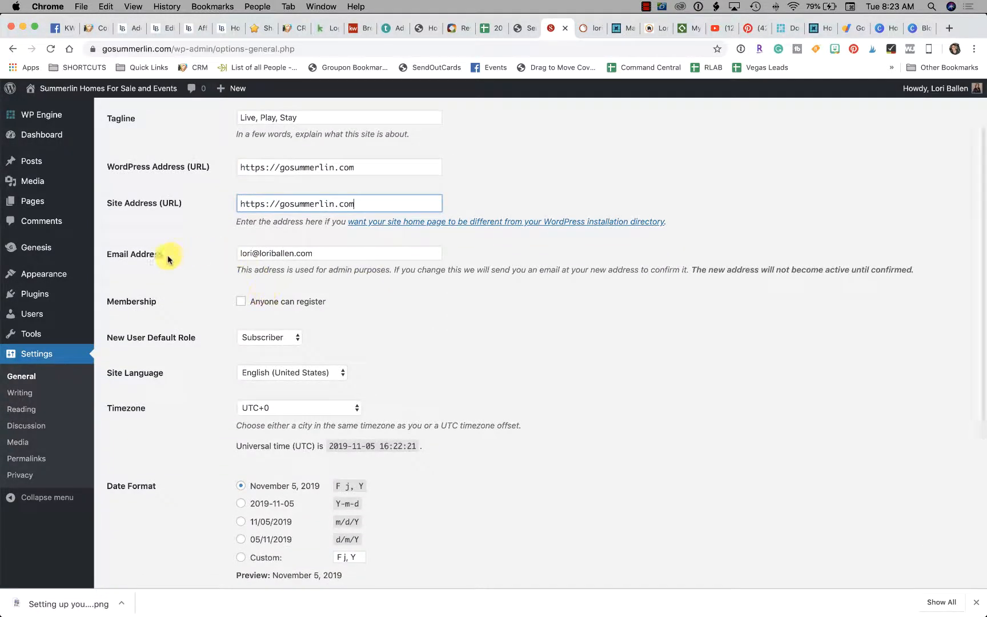
left_click_drag(339, 251, 150, 247)
scroll(151, 246, "down", 5)
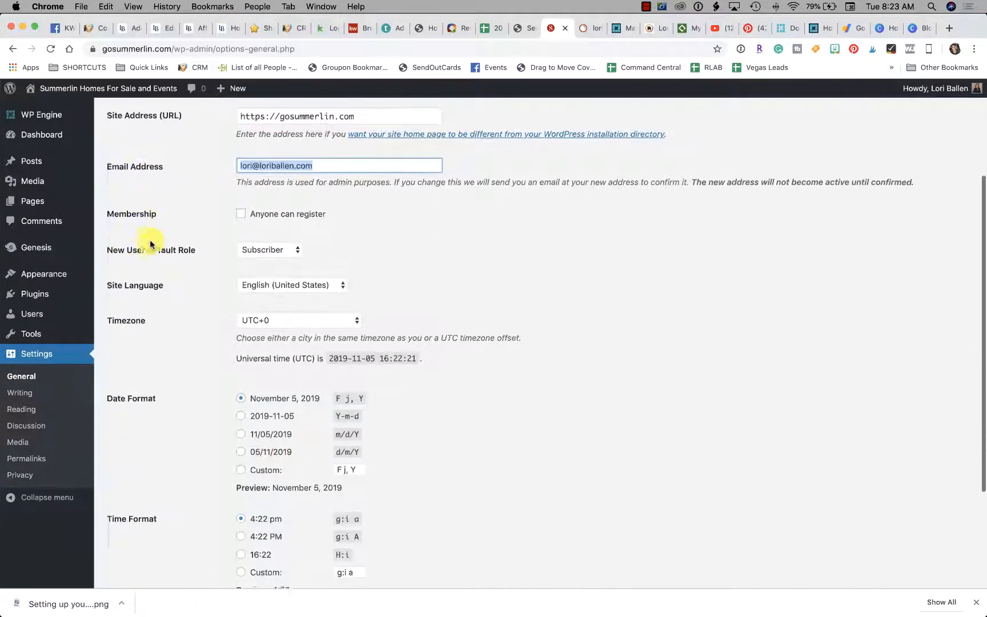
Step: Save the general settings with the current language, timezone, date format and time format selections
scroll(150, 244, "down", 1)
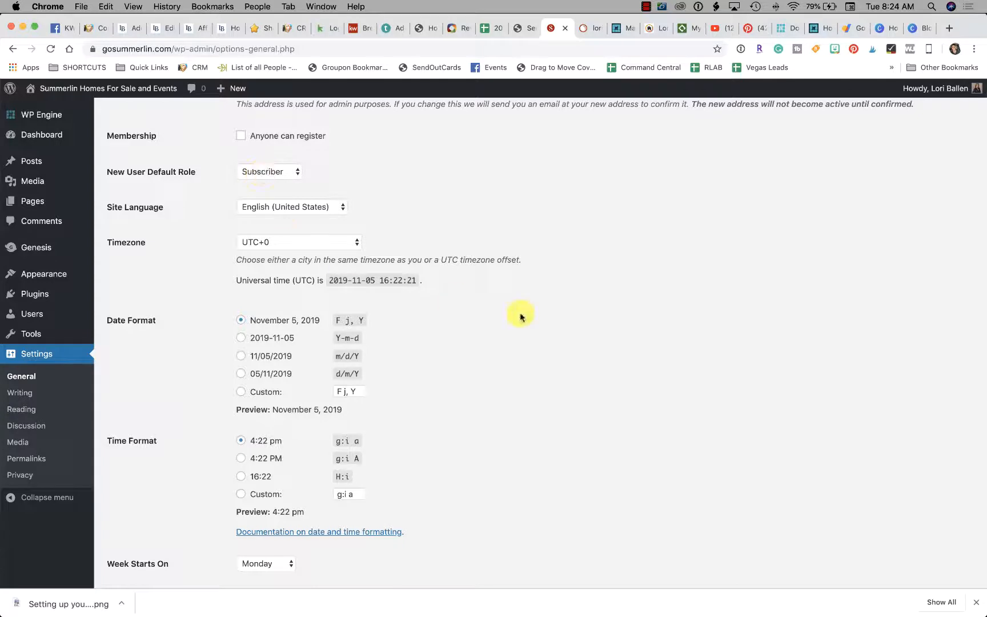
scroll(517, 312, "down", 3)
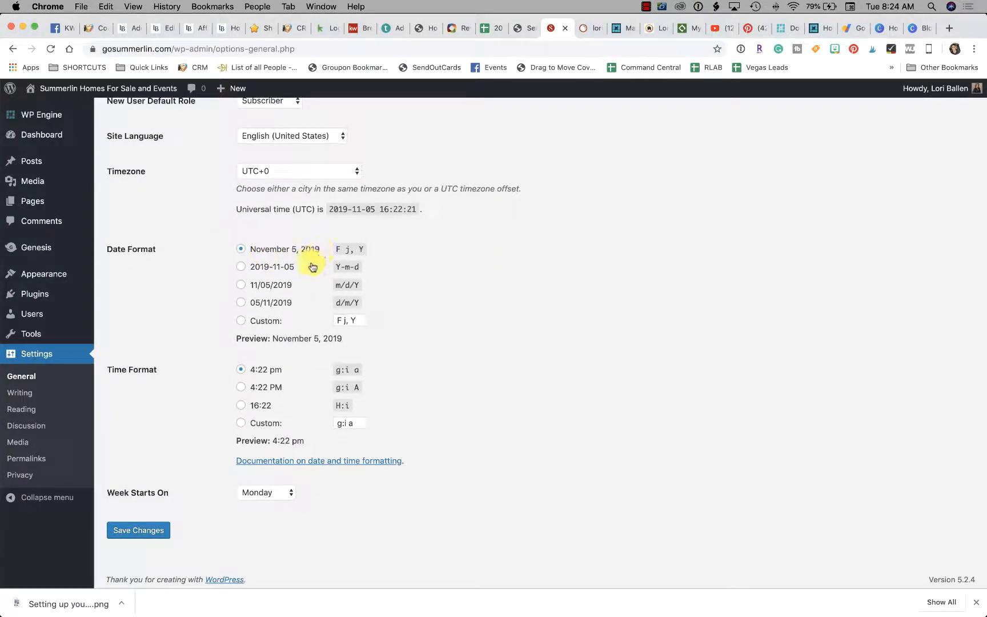
scroll(248, 398, "down", 1)
left_click(133, 527)
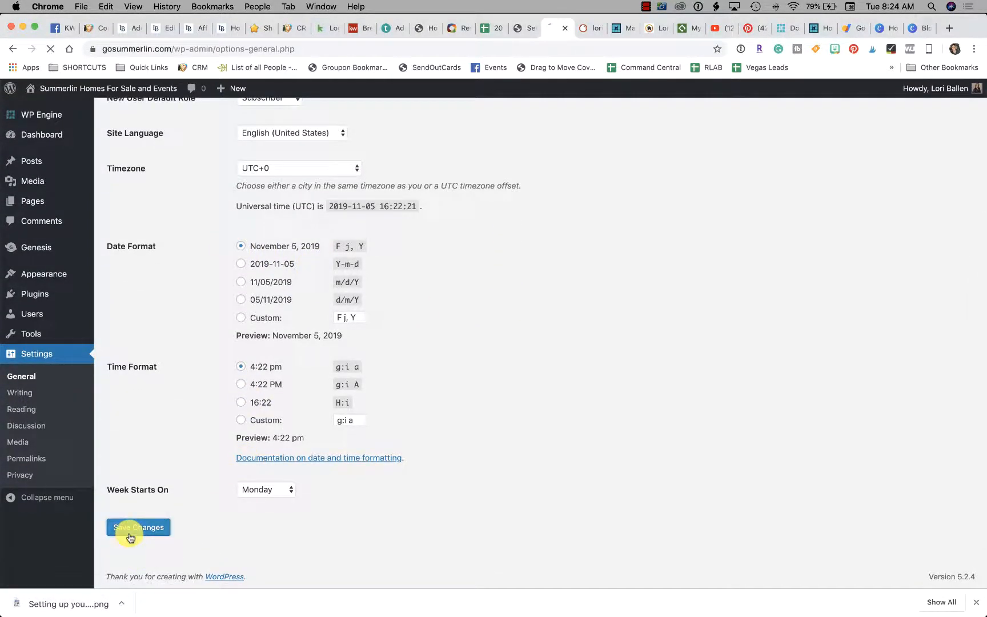
Step: Open the writing settings and check which categories are available as the default post category
left_click(33, 394)
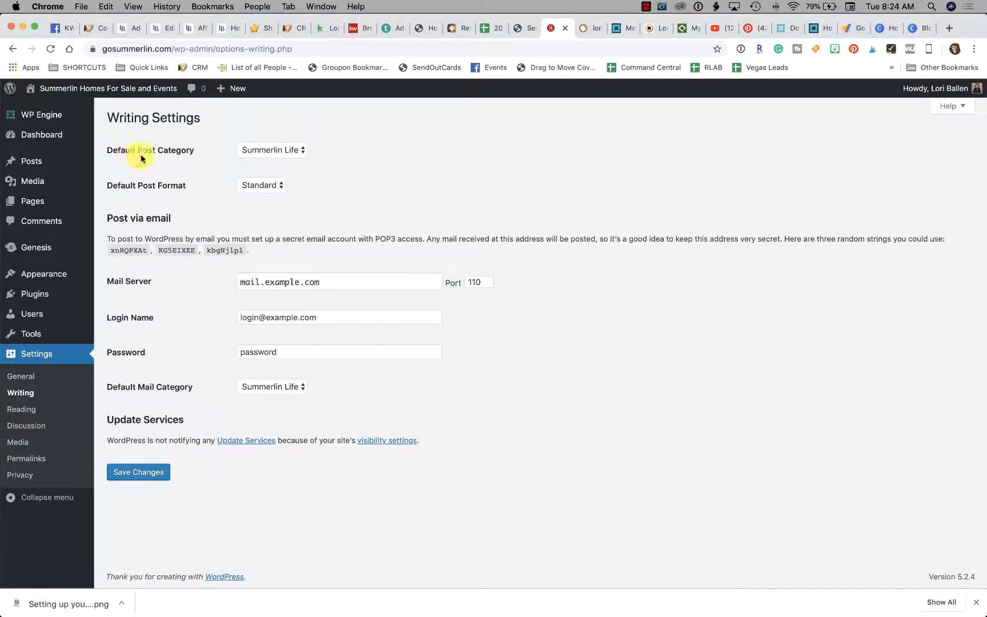
left_click(282, 150)
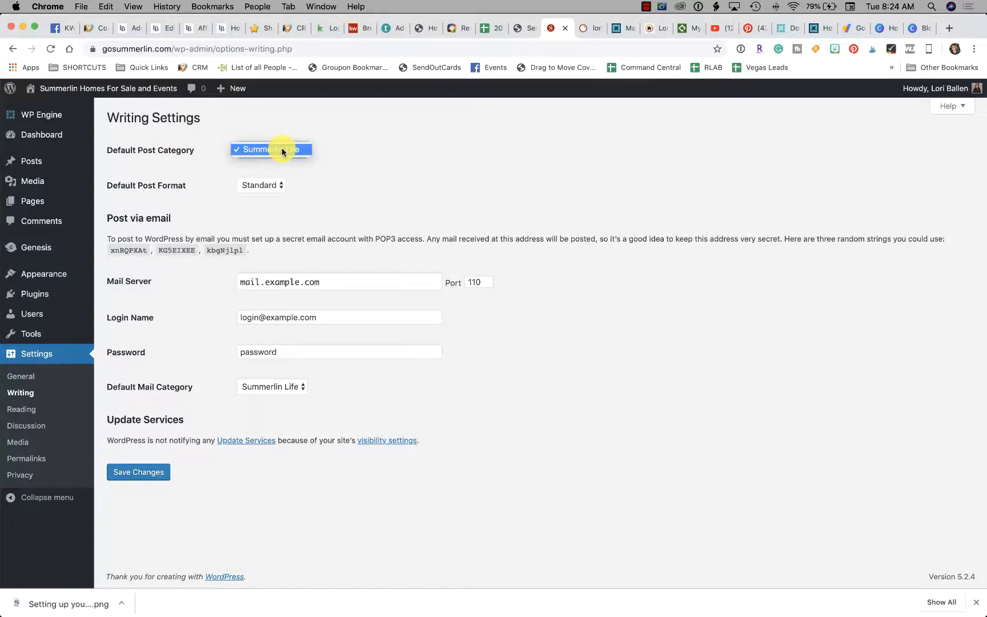
left_click(409, 162)
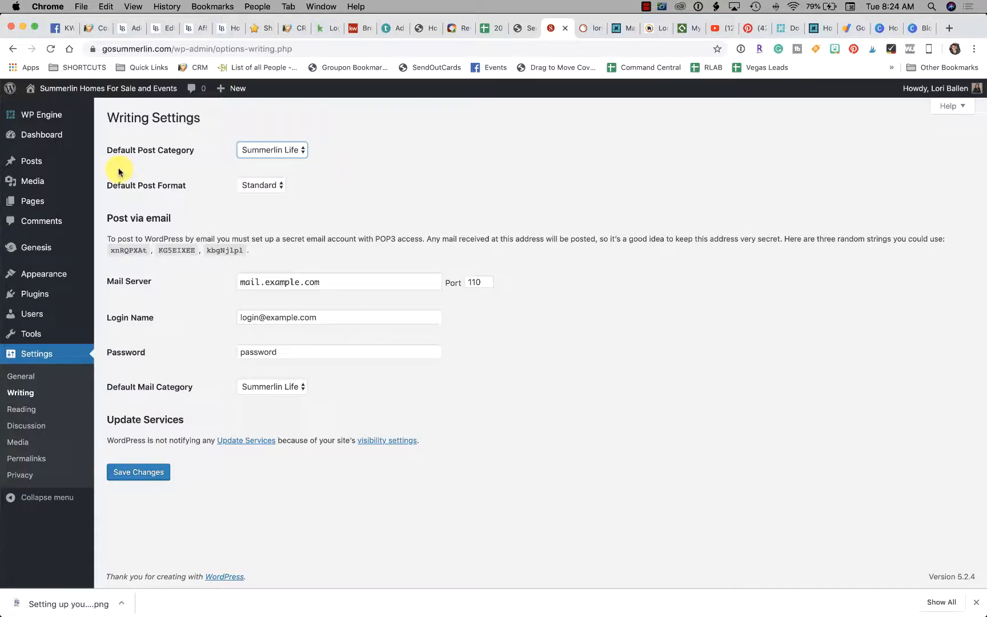
Step: Open the post categories page in a new browser tab, keeping the writing settings open
mouse_move(37, 159)
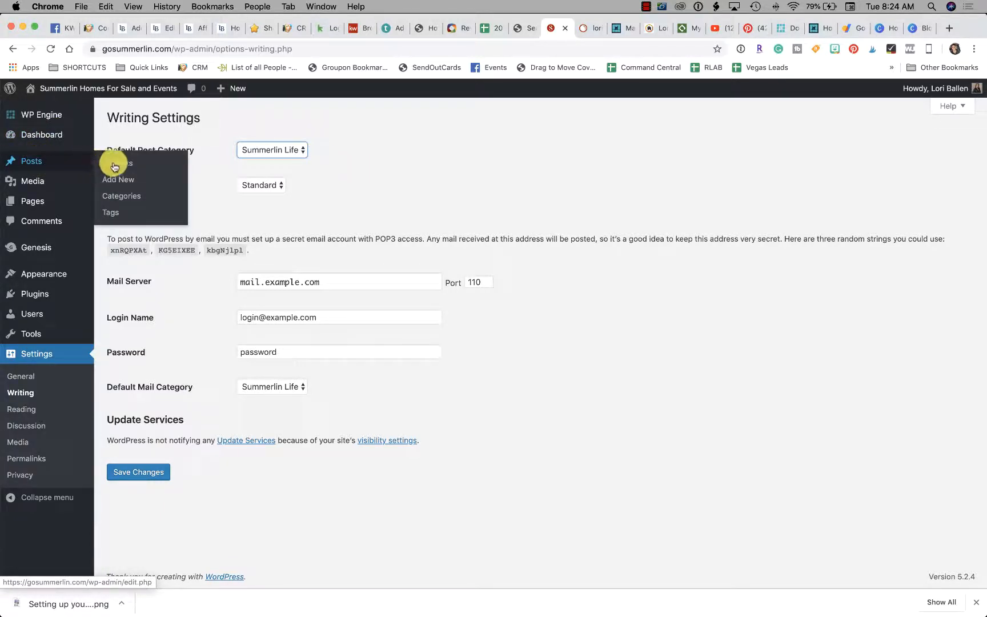
right_click(138, 198)
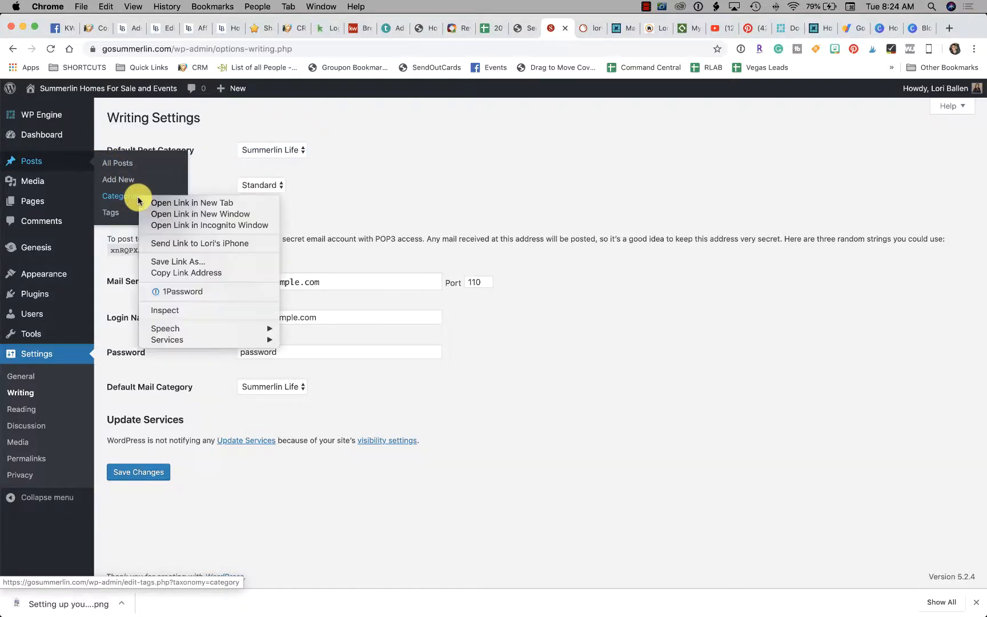
left_click(167, 201)
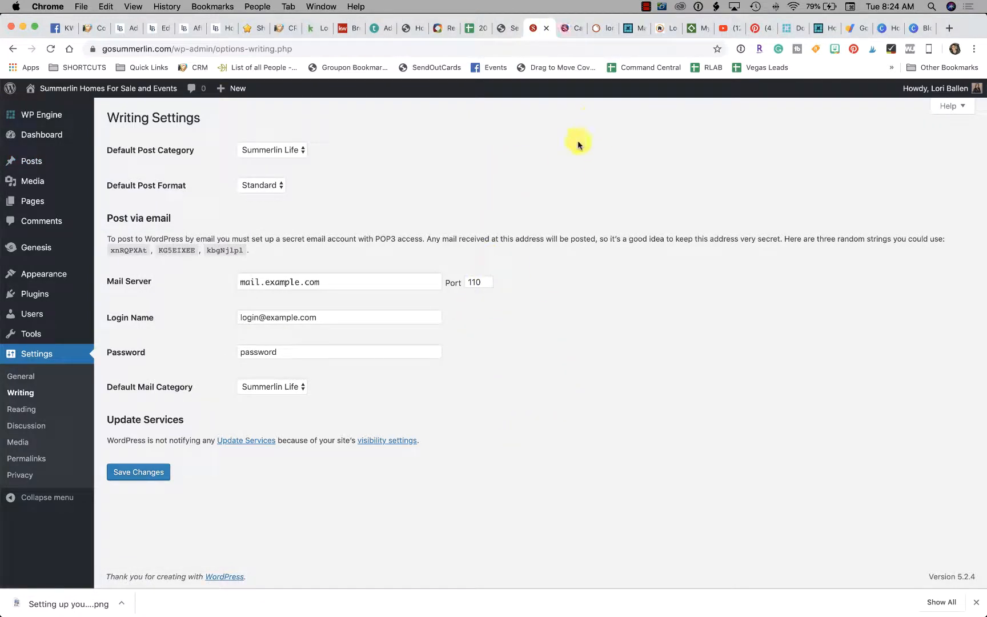
Step: Open the Summerlin Life category for editing from the post categories page and highlight its name
left_click(570, 29)
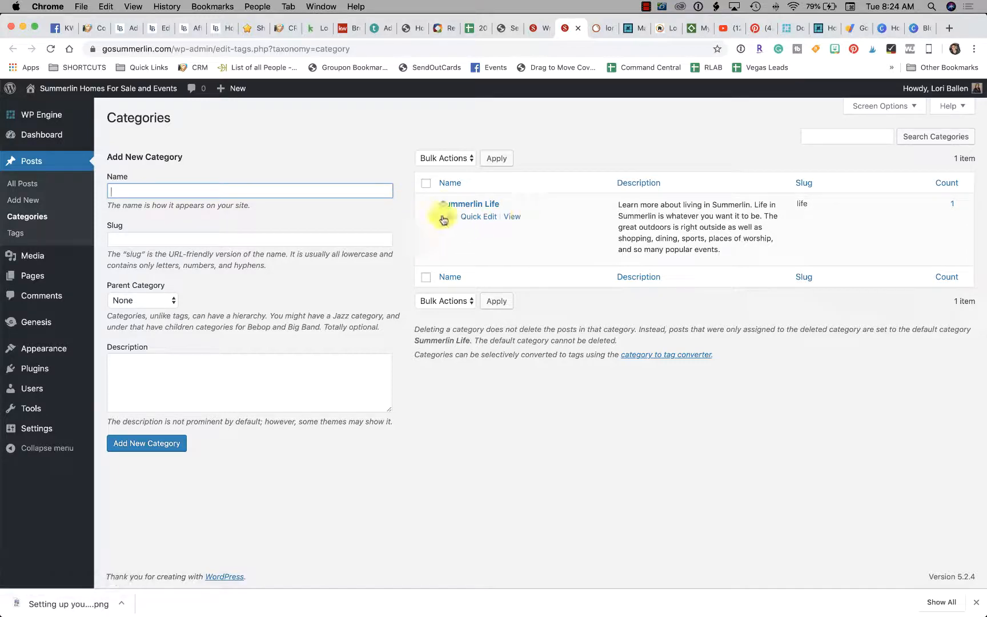
left_click(444, 218)
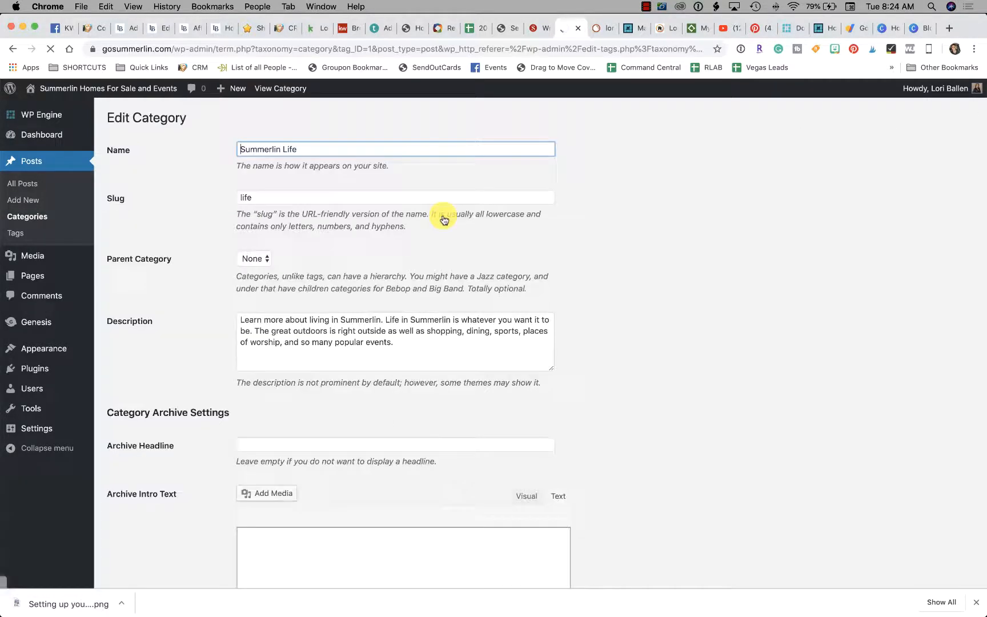
left_click_drag(241, 150, 313, 148)
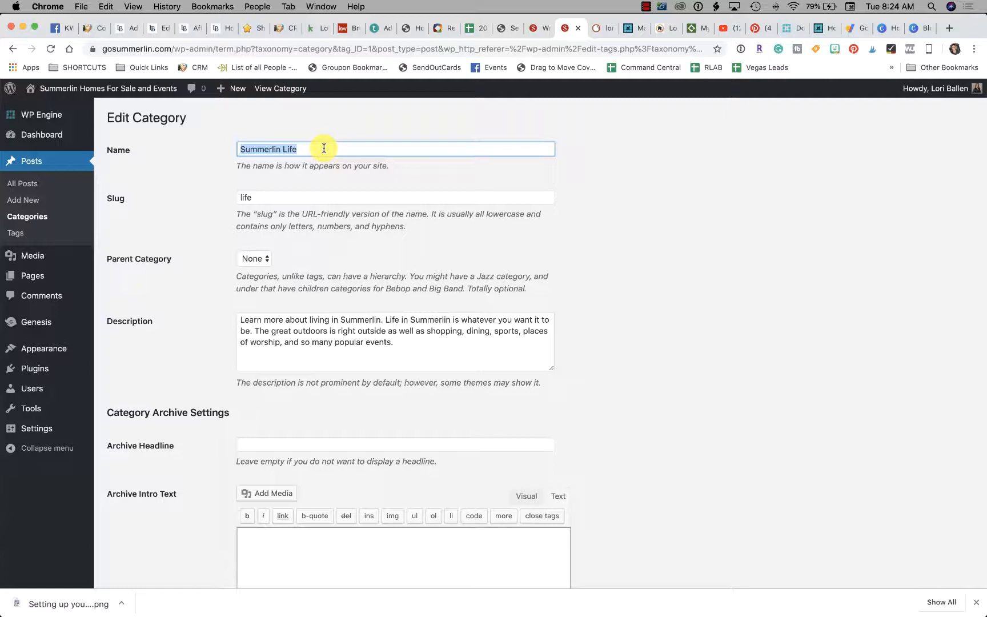
Step: Try "living" and "blog" as alternative slugs for the Summerlin Life category, ending with "life"
left_click(251, 199)
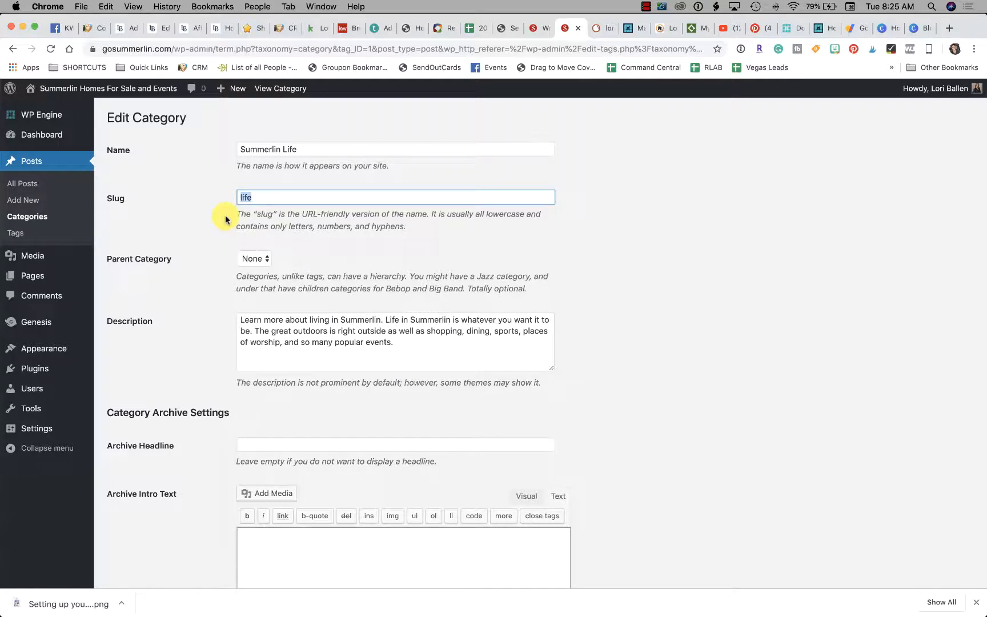
type("living")
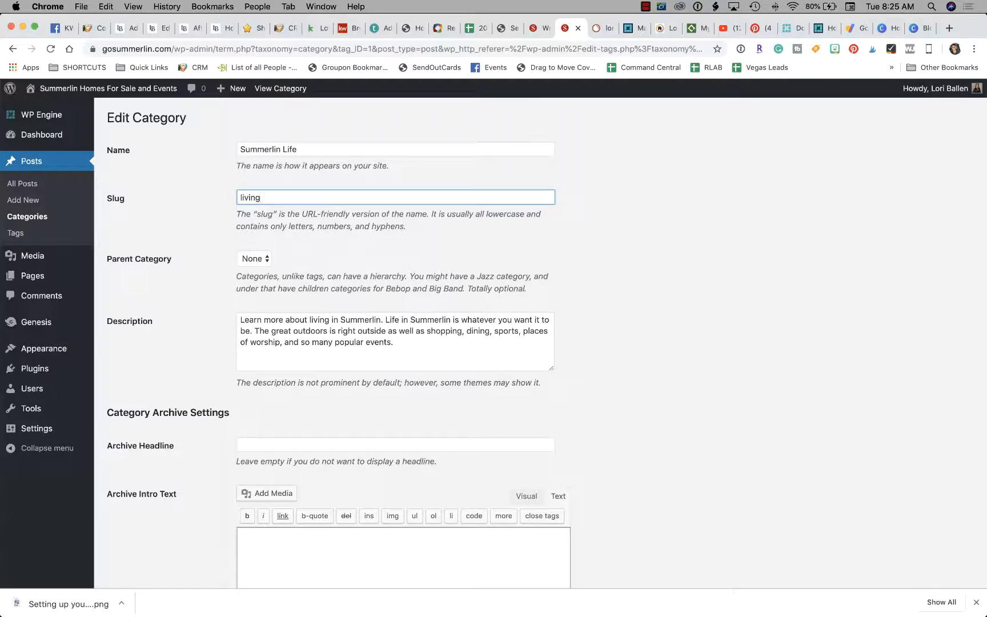
left_click_drag(265, 201, 220, 196)
type("blog")
Step: Review the parent category setting and highlight the full description text of the Summerlin Life category
scroll(221, 194, "down", 2)
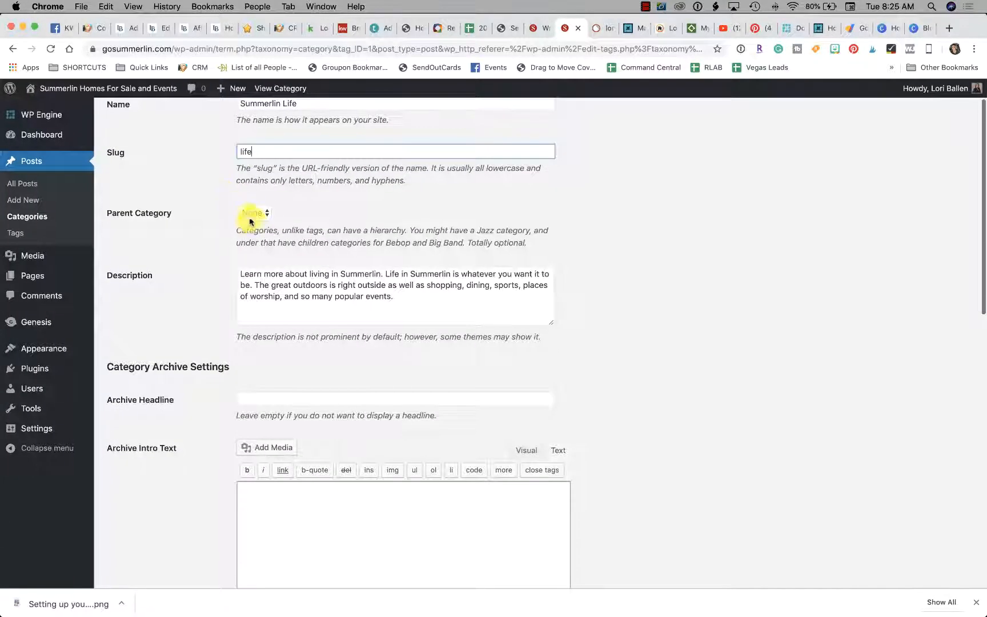
left_click(253, 213)
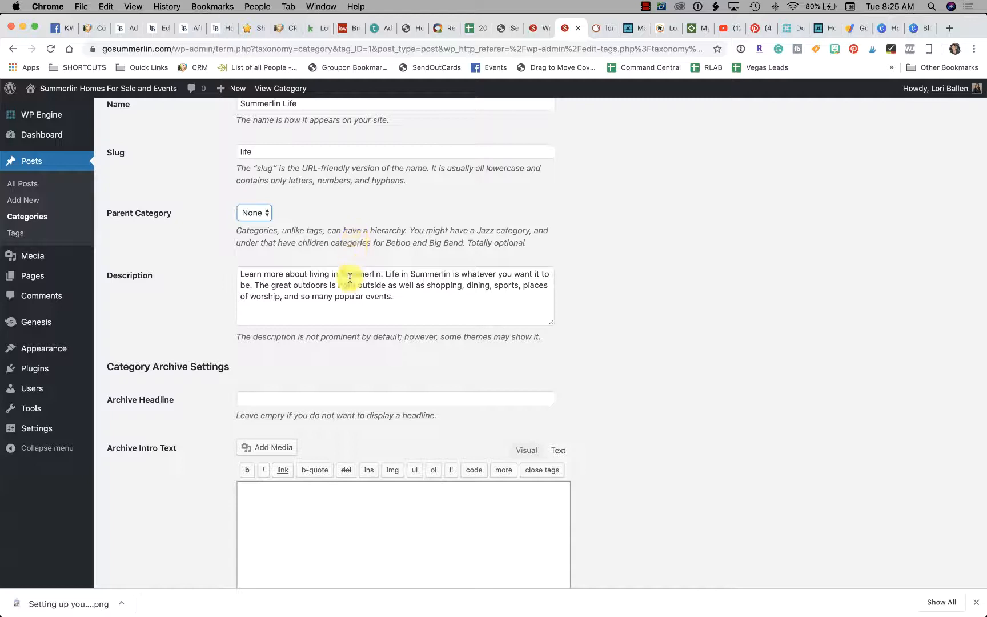
scroll(345, 282, "down", 1)
left_click(398, 272)
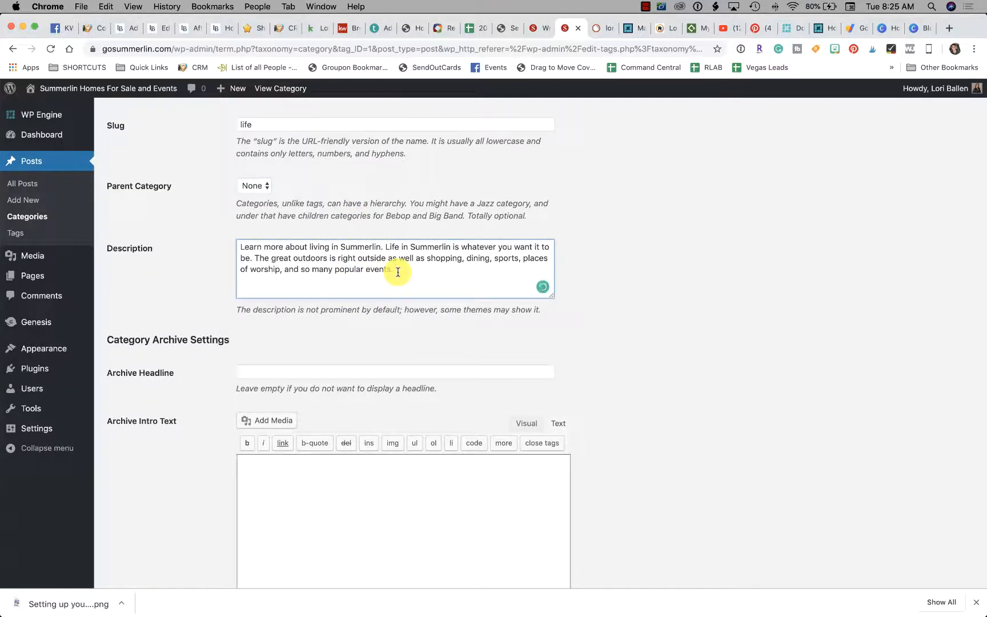
left_click_drag(398, 272, 240, 245)
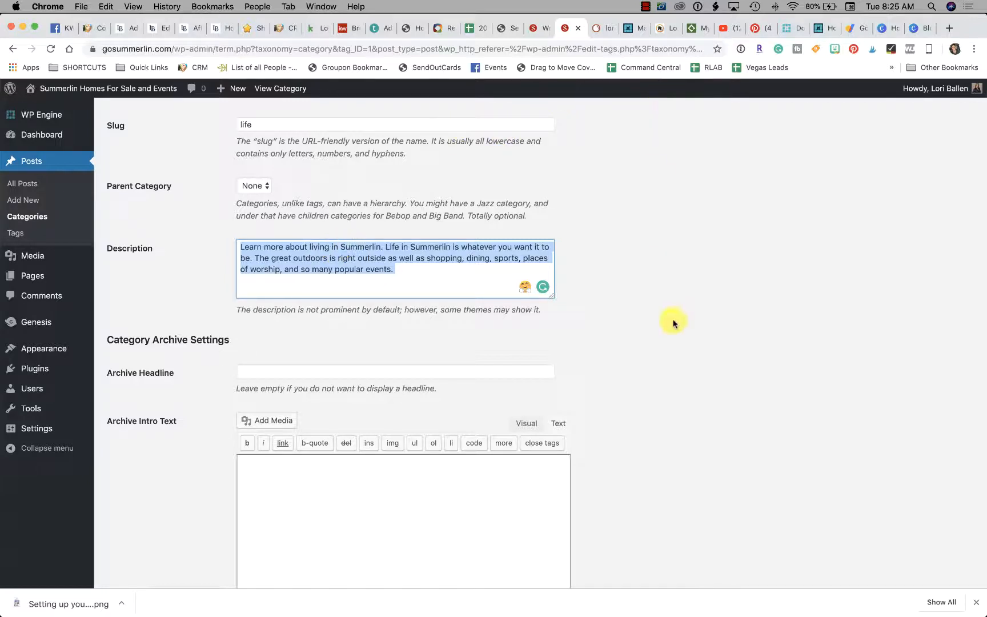
Step: Switch to the Las Vegas real estate site's browser tab and search Google for "san diego real estate"
left_click(663, 29)
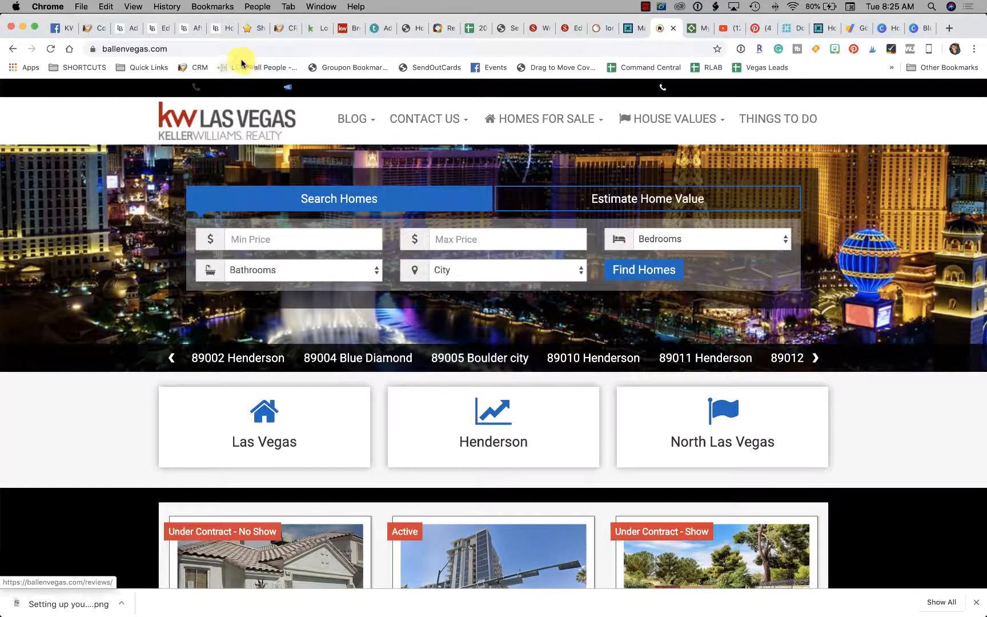
left_click(225, 49)
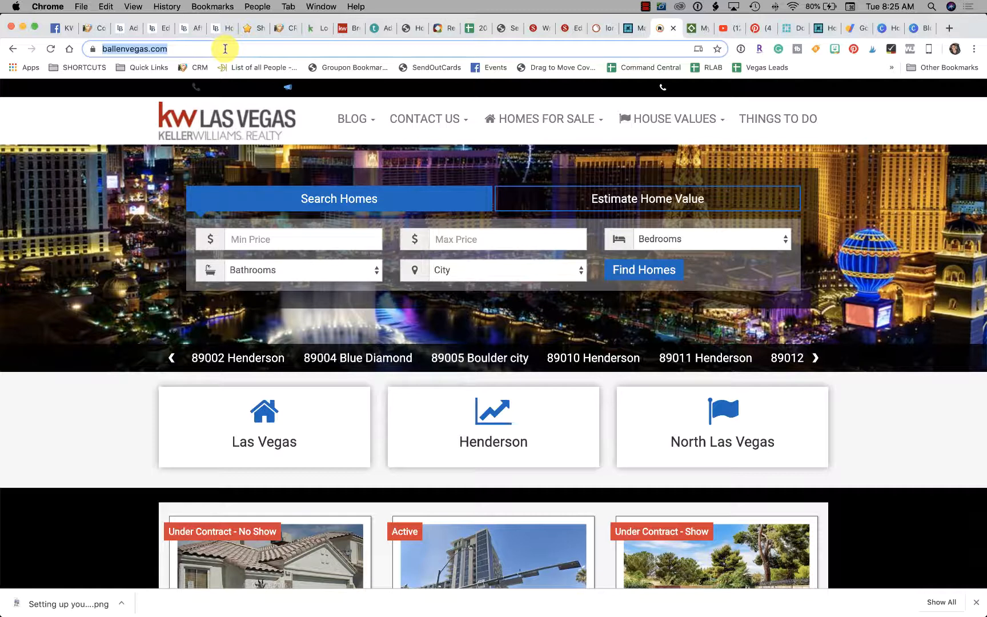
type("san diego b")
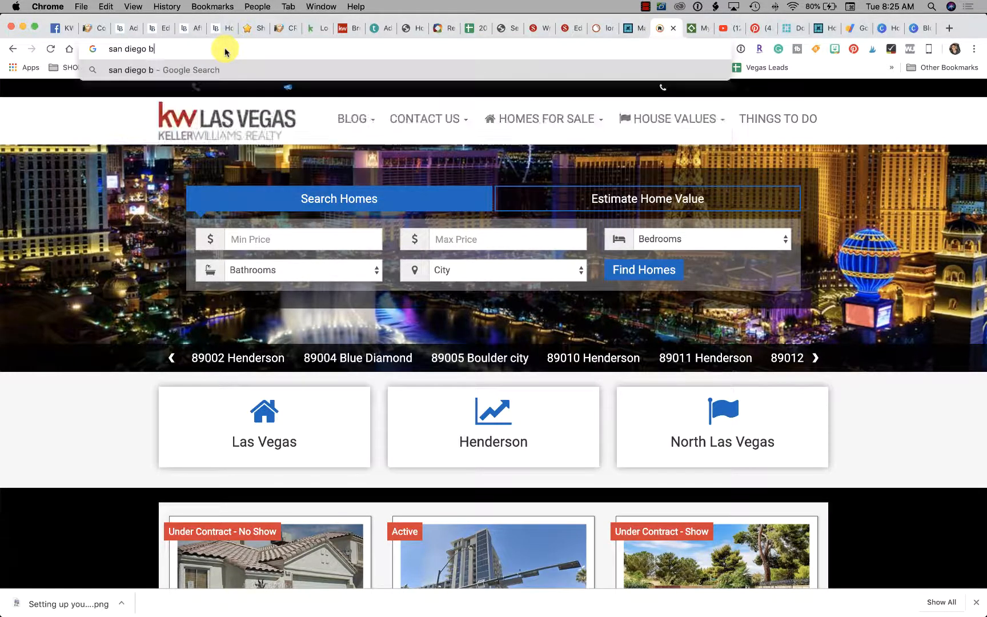
key("BackSpace")
type("real estate")
key("Return")
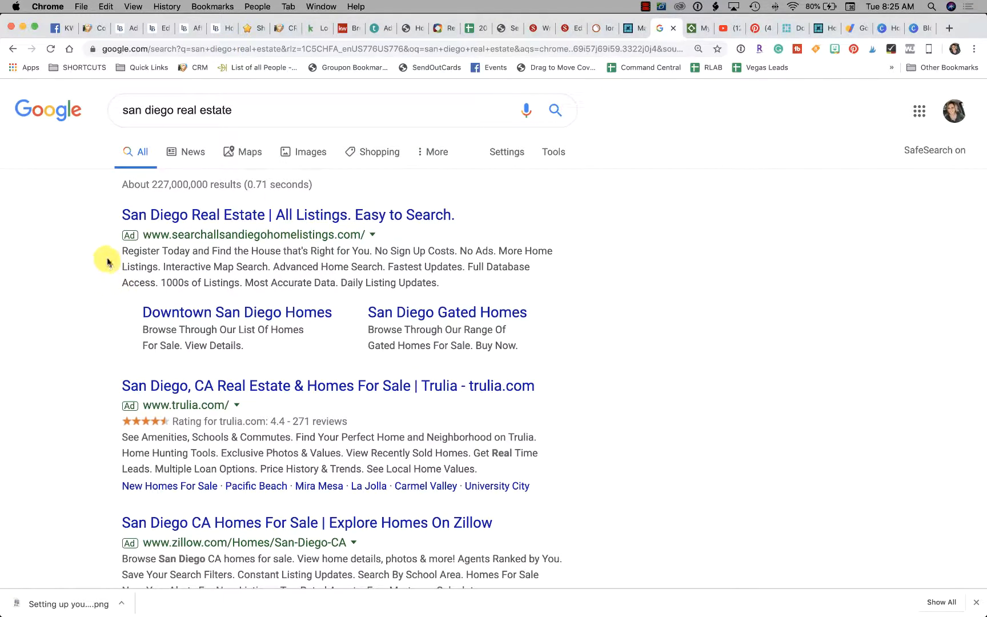
Step: Examine the description text under the first San Diego real estate ads, including the Trulia and Zillow ones, in the search results
left_click_drag(124, 252, 451, 282)
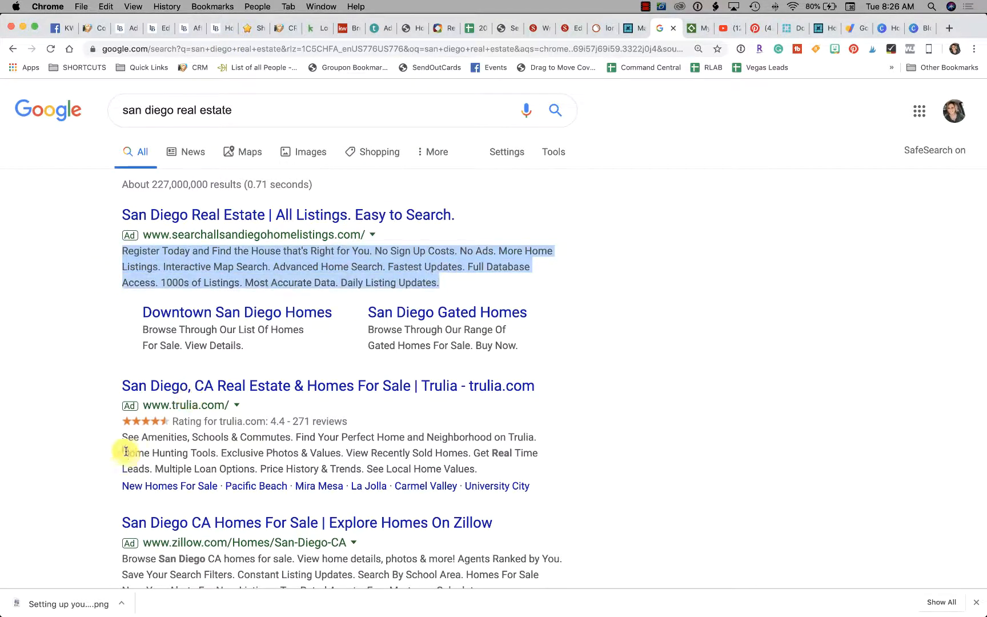
left_click_drag(122, 436, 538, 462)
scroll(498, 462, "down", 2)
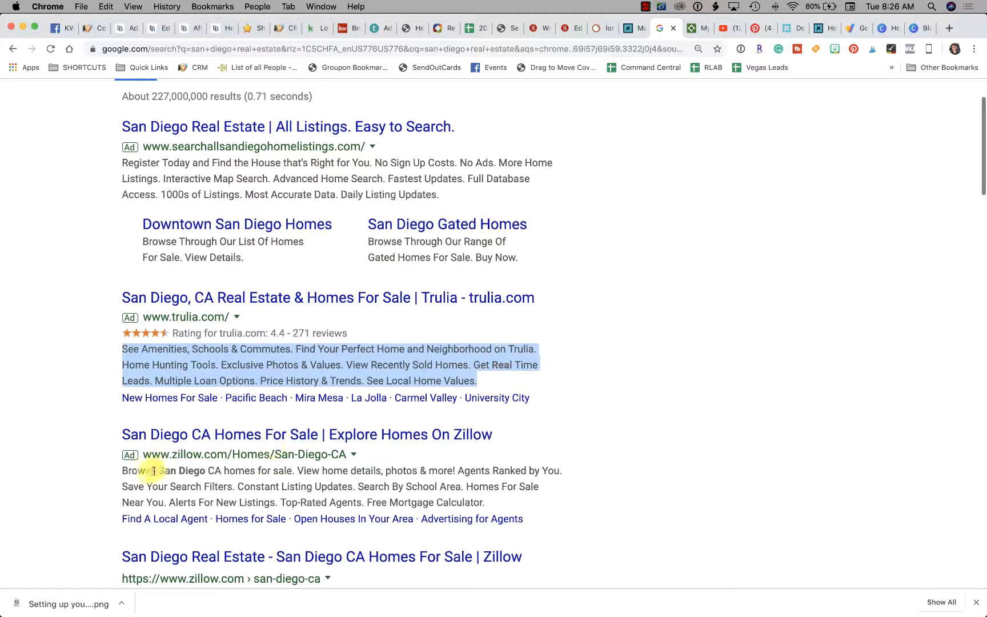
left_click_drag(122, 470, 511, 502)
scroll(421, 465, "down", 3)
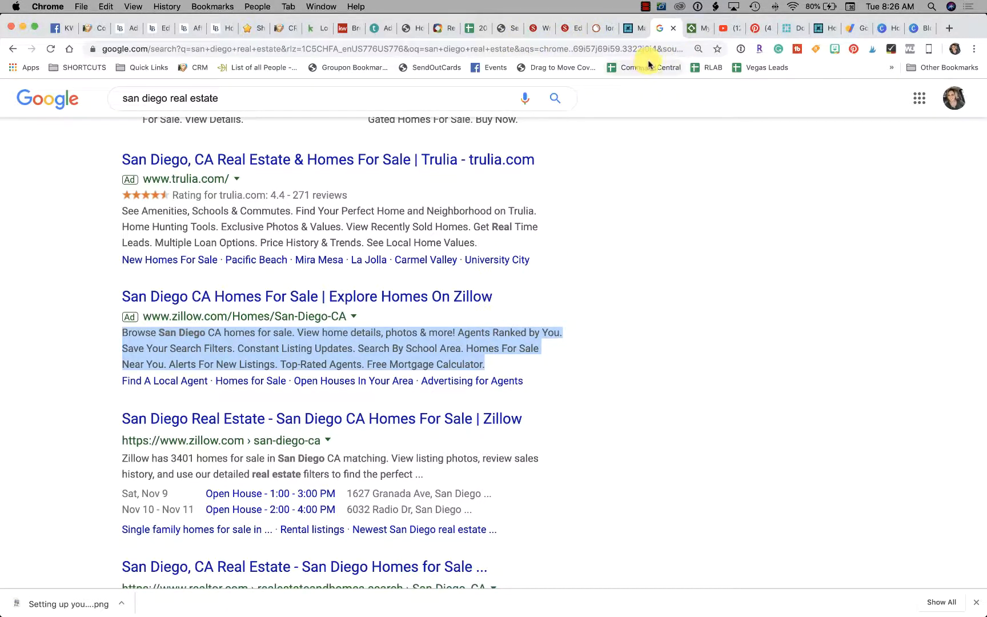
Step: Return to the Summerlin Life category editor and compare its description with the meta description in the Theme SEO settings
left_click(569, 28)
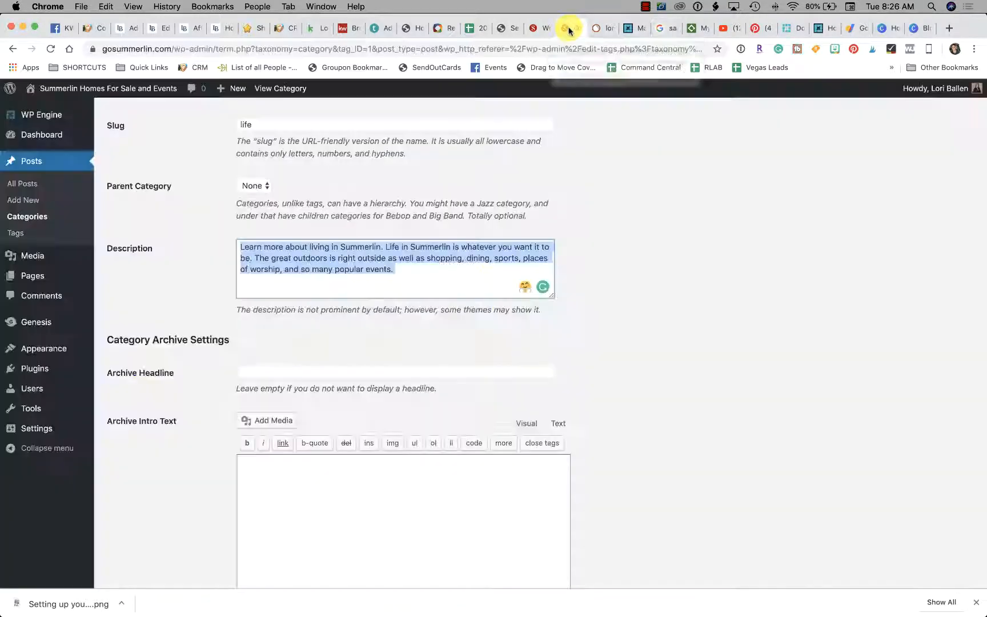
left_click(316, 255)
left_click_drag(402, 270, 222, 252)
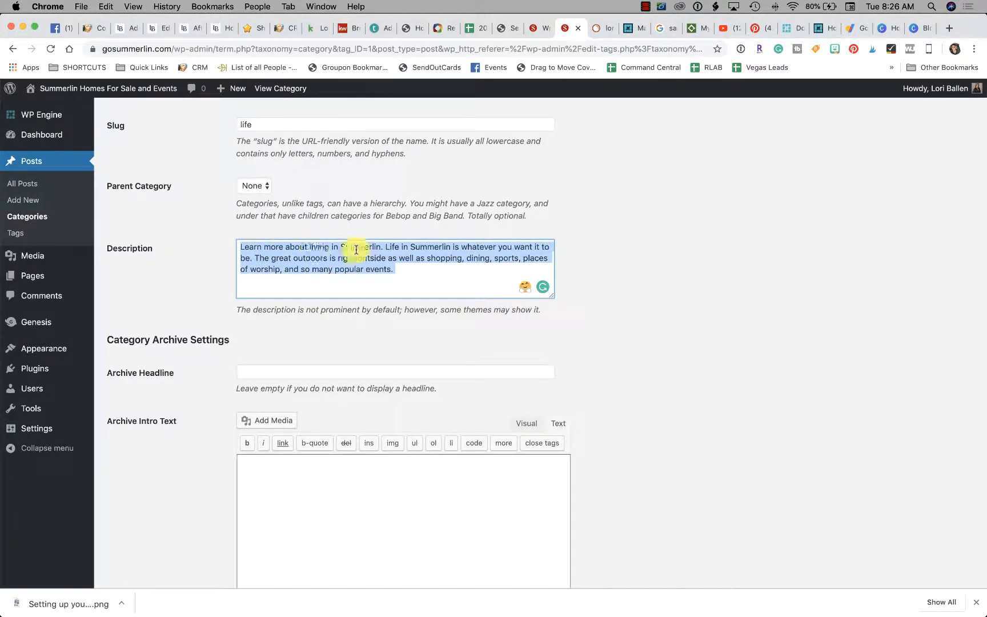
scroll(373, 272, "down", 10)
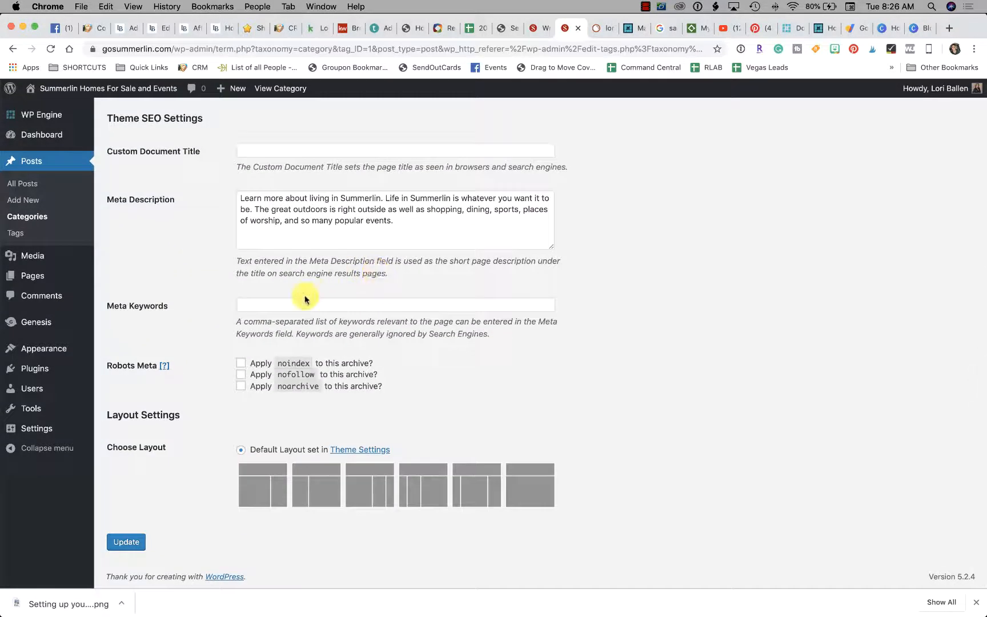
scroll(225, 207, "up", 1)
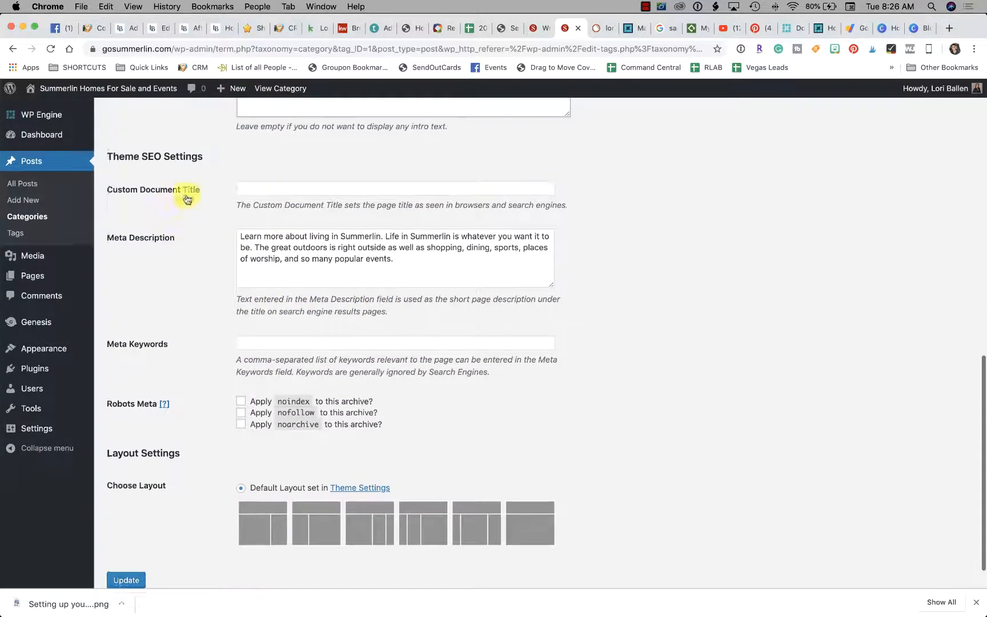
Step: Set the category's custom document title to "Summerlin Life House and Homes Blog", checking the category name for reference
left_click(280, 193)
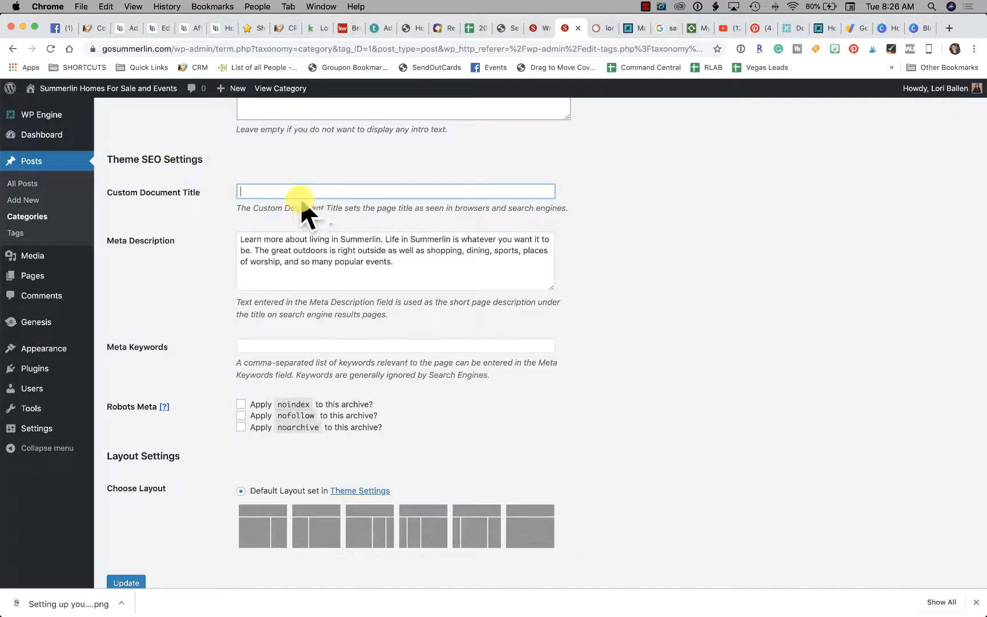
scroll(298, 196, "up", 10)
scroll(307, 203, "up", 3)
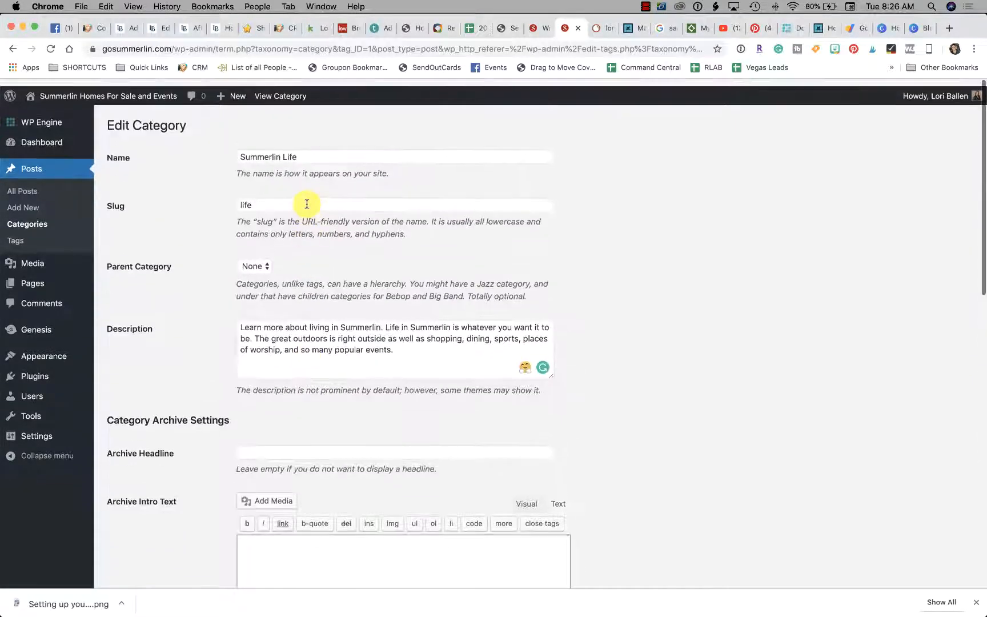
left_click_drag(308, 149, 239, 149)
scroll(263, 190, "down", 8)
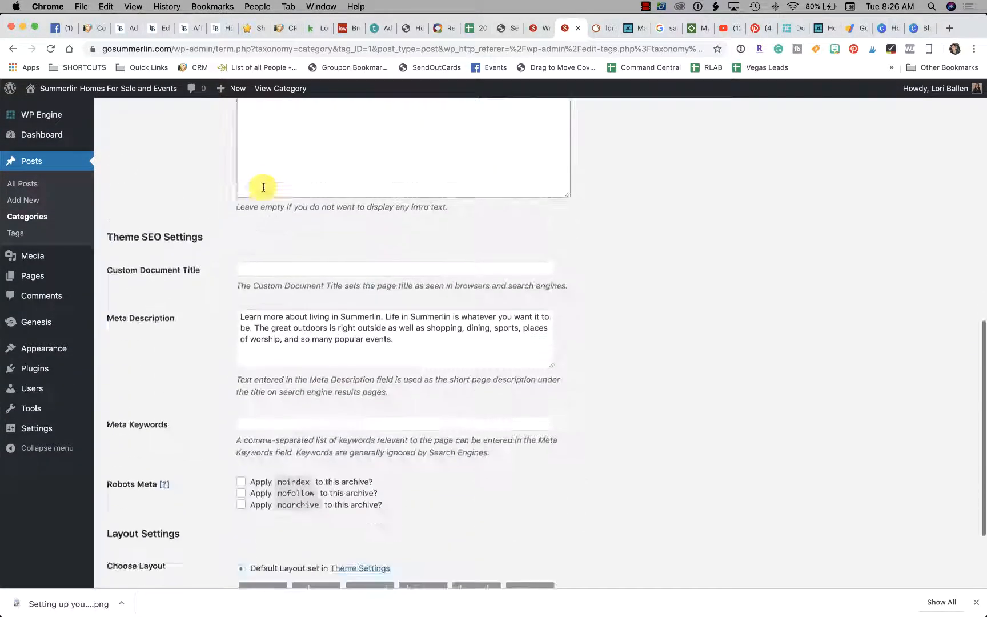
left_click(273, 242)
type("Sum")
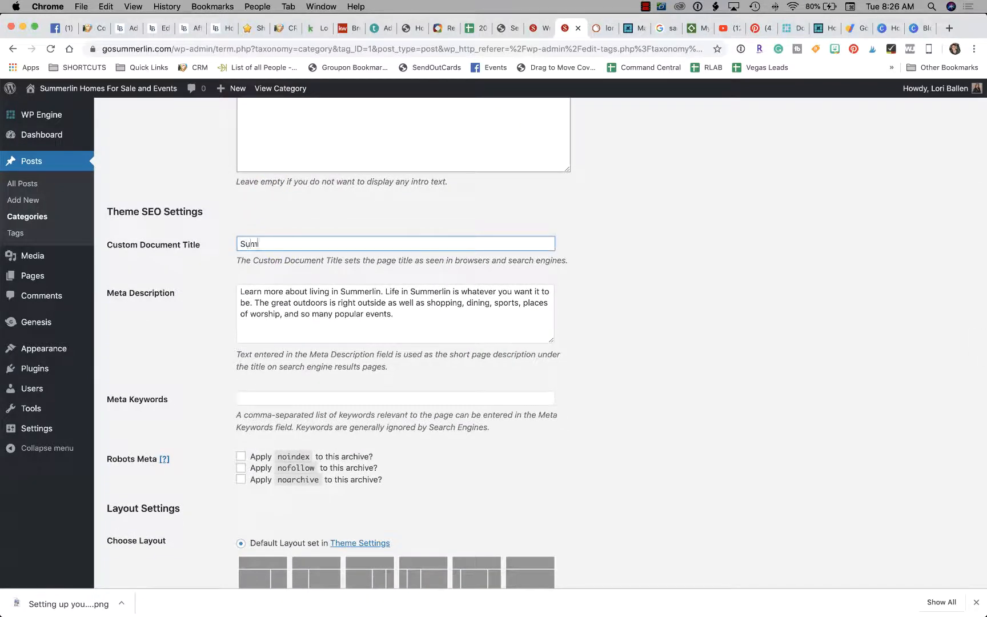
type("merlin Life House and Homes Bl")
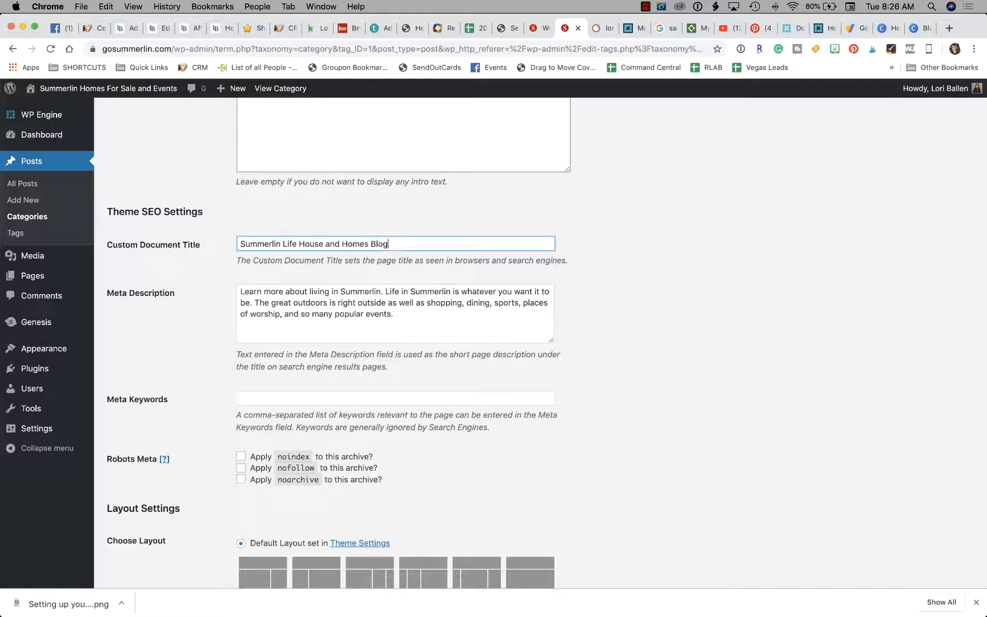
type("og")
Step: Set the category's meta keywords to "summerlin real estate blog, summerlin events blog, summerlin blog, summerlin live"
scroll(275, 246, "down", 3)
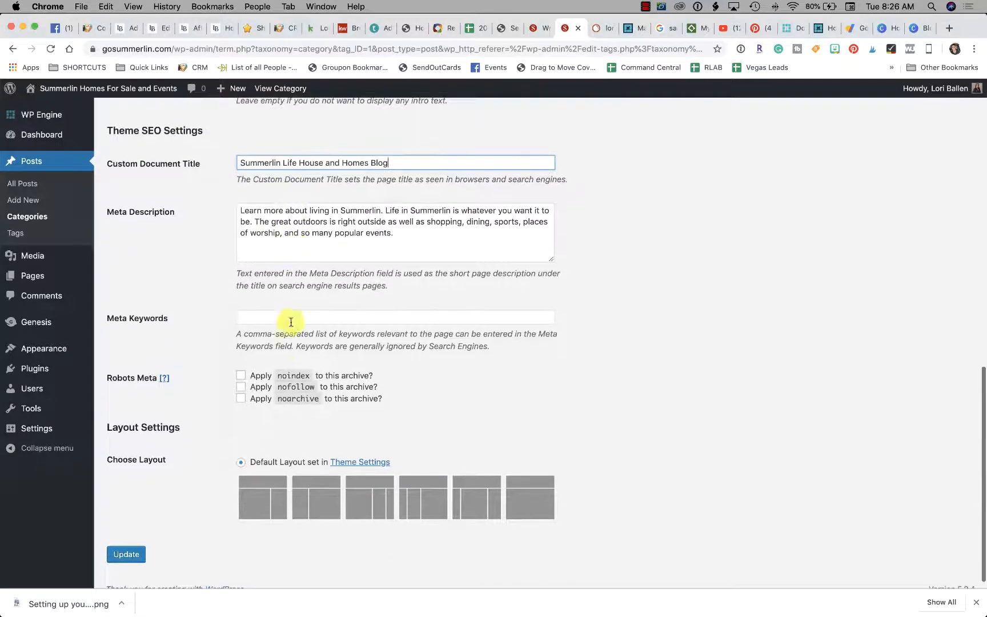
left_click(277, 318)
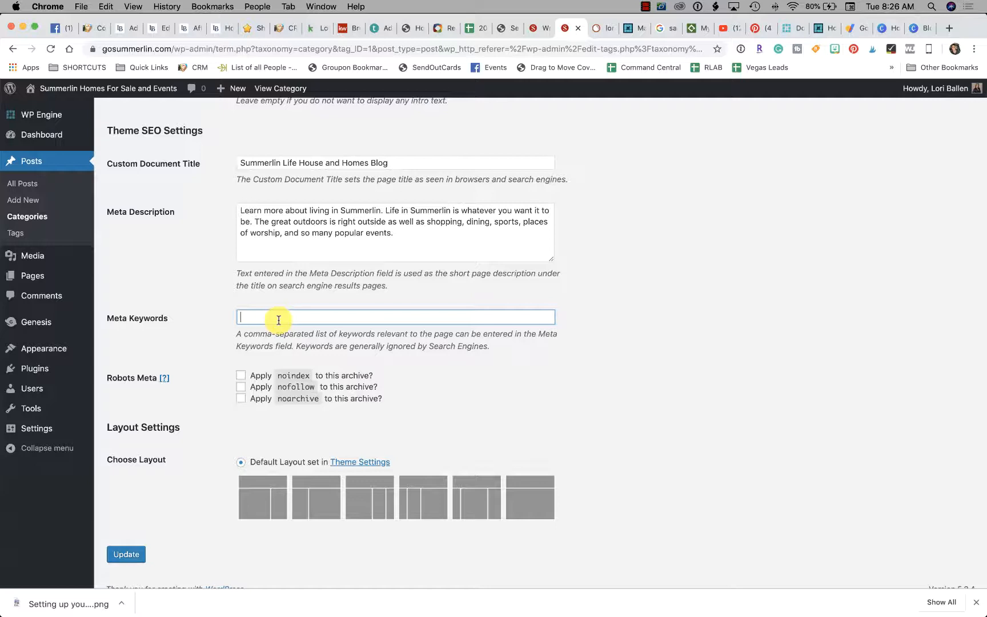
type("sumerli")
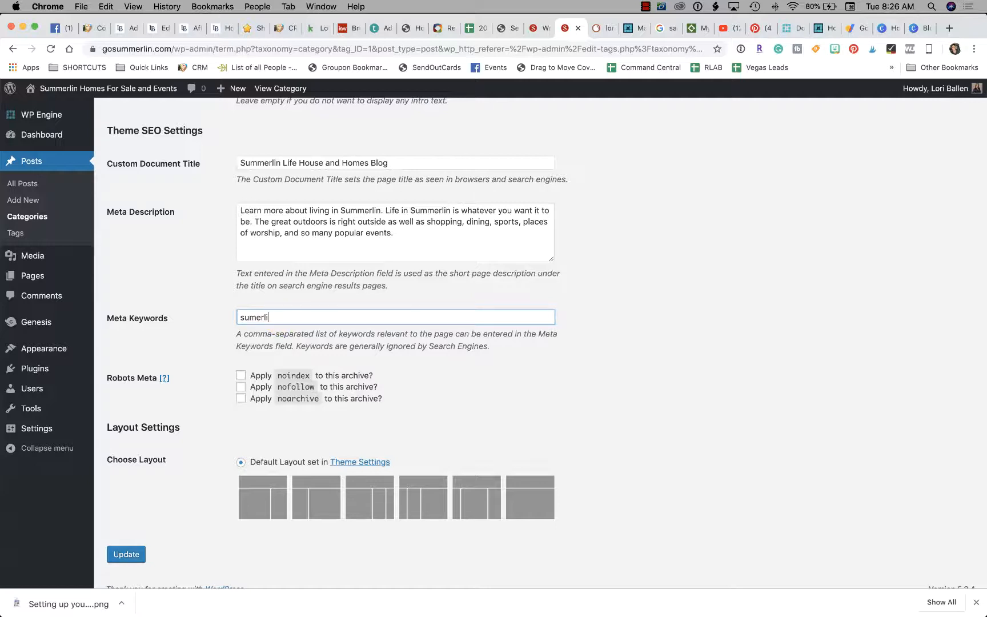
type("er")
type("erlin ree")
type("al estat")
type("e blog, summerlin")
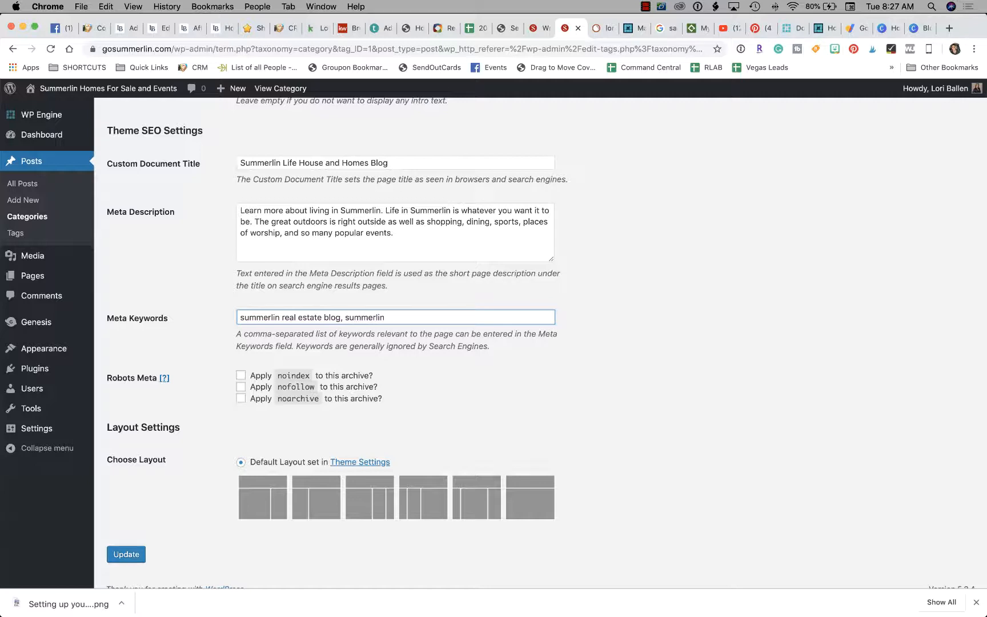
type(" events blog, som")
type("summerlin blog, su")
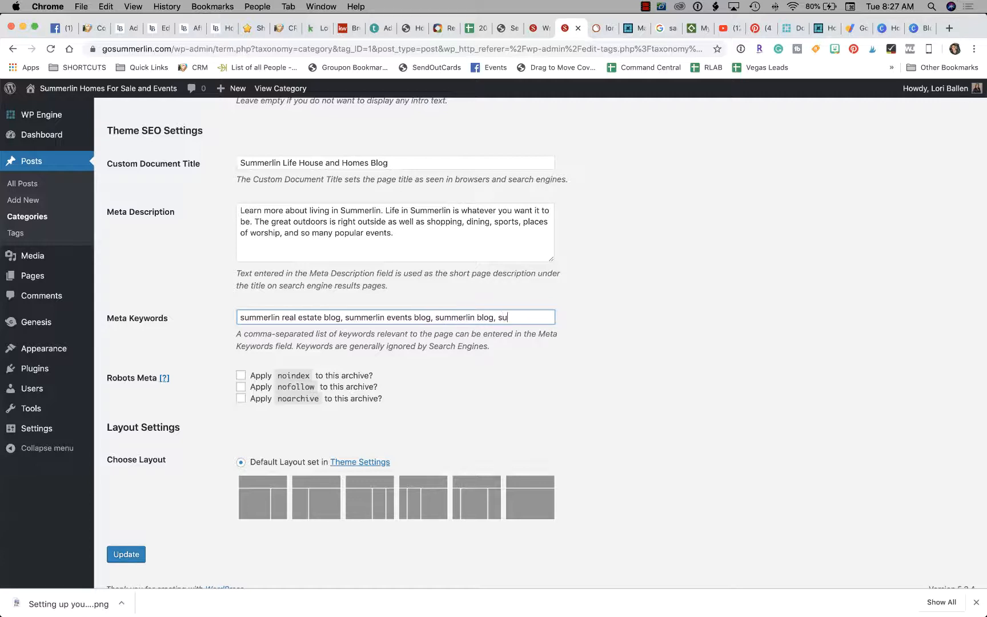
type("mmerlin live")
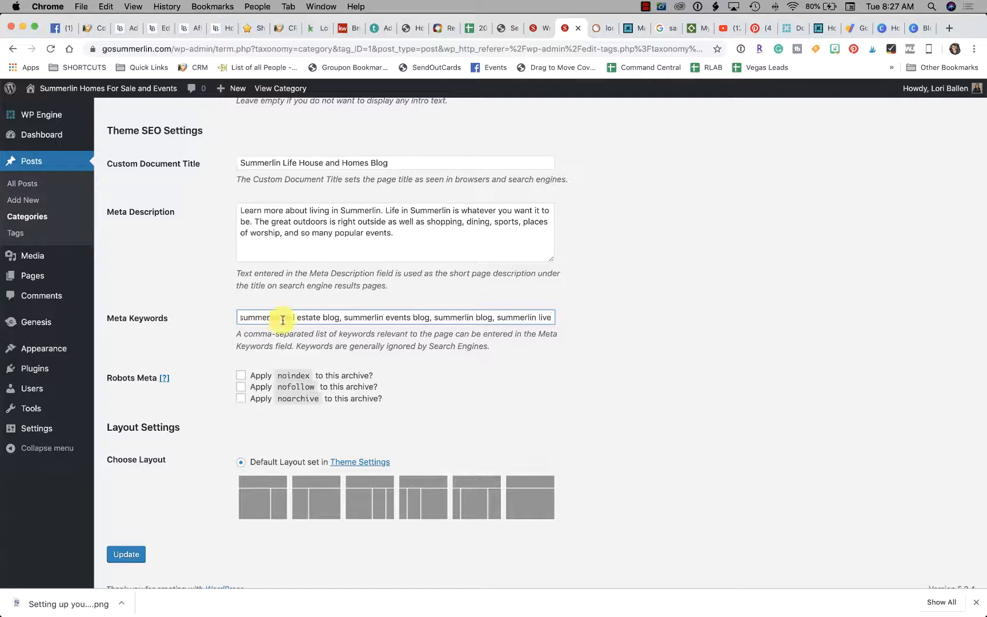
Step: Update the Summerlin Life category with its default layout and close the category's browser tab
scroll(343, 348, "down", 1)
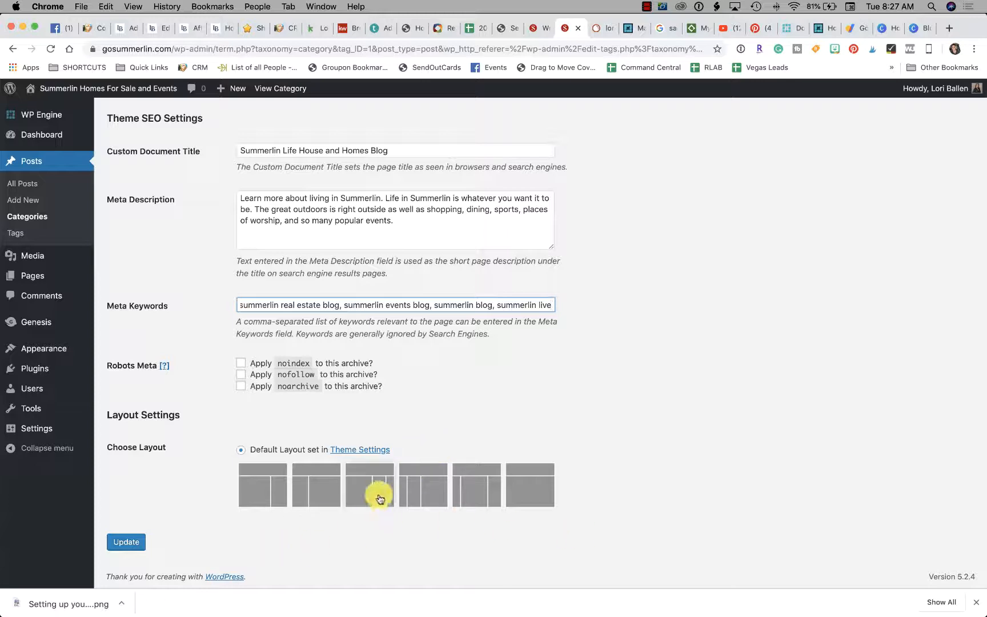
left_click(123, 542)
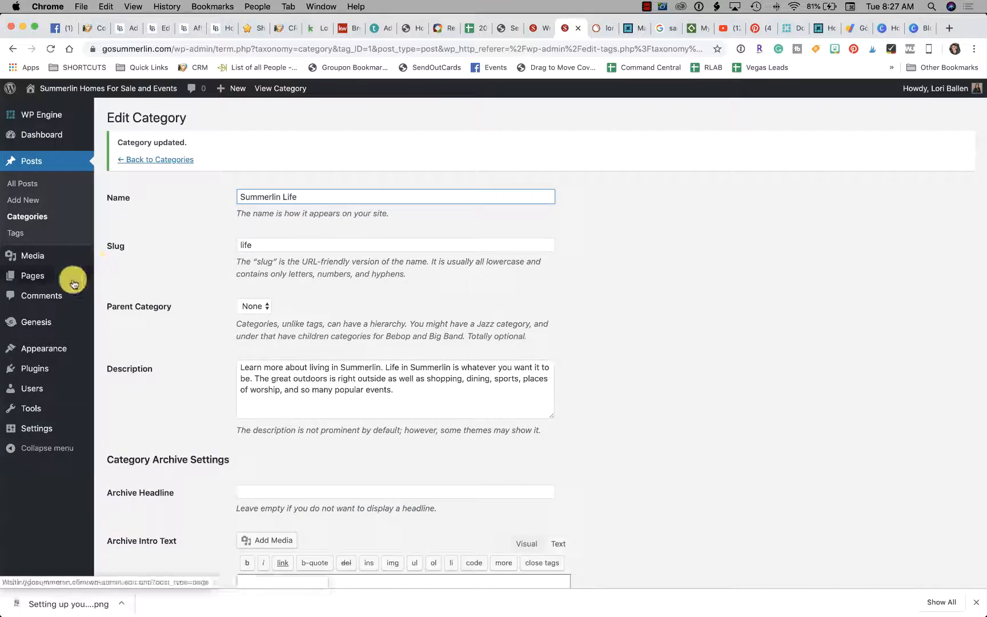
left_click(578, 28)
Step: Return to the writing settings tab and open the site's reading settings
left_click(546, 27)
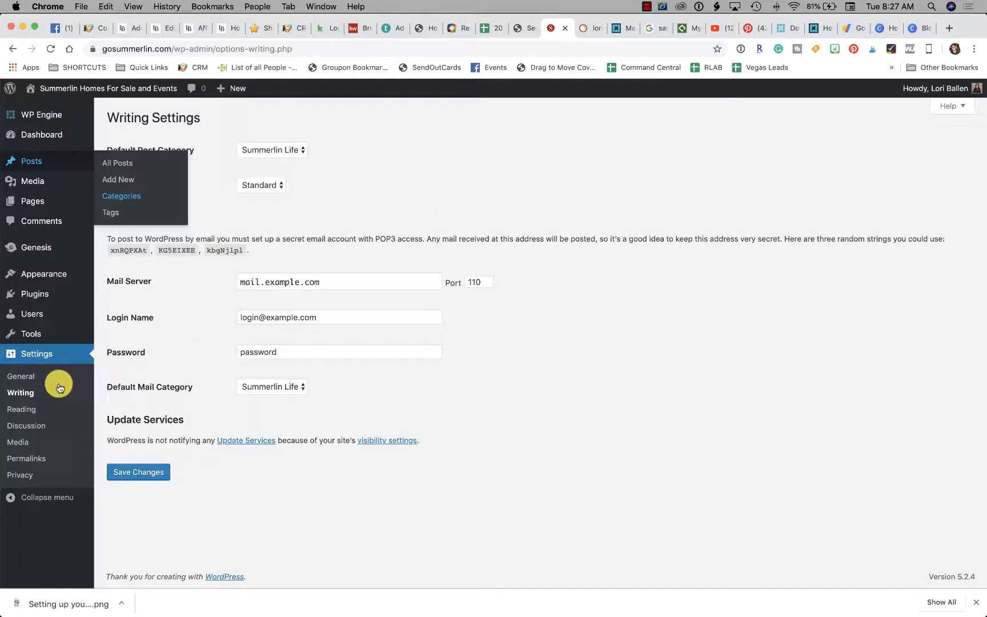
left_click(25, 410)
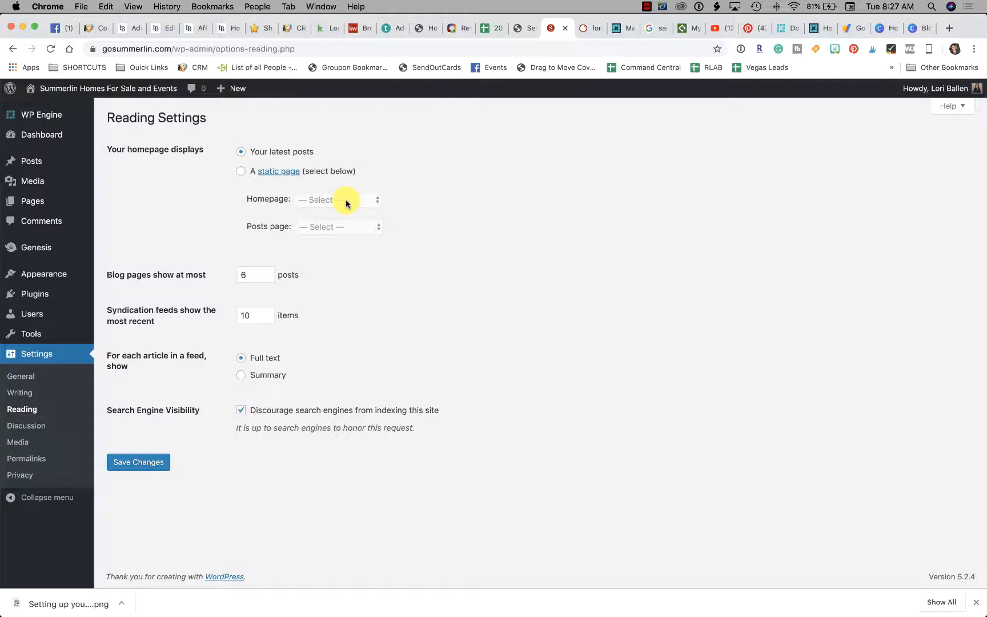
Step: Try a static page as the homepage display, view its homepage and posts page choices, and switch back to the latest posts
left_click(240, 174)
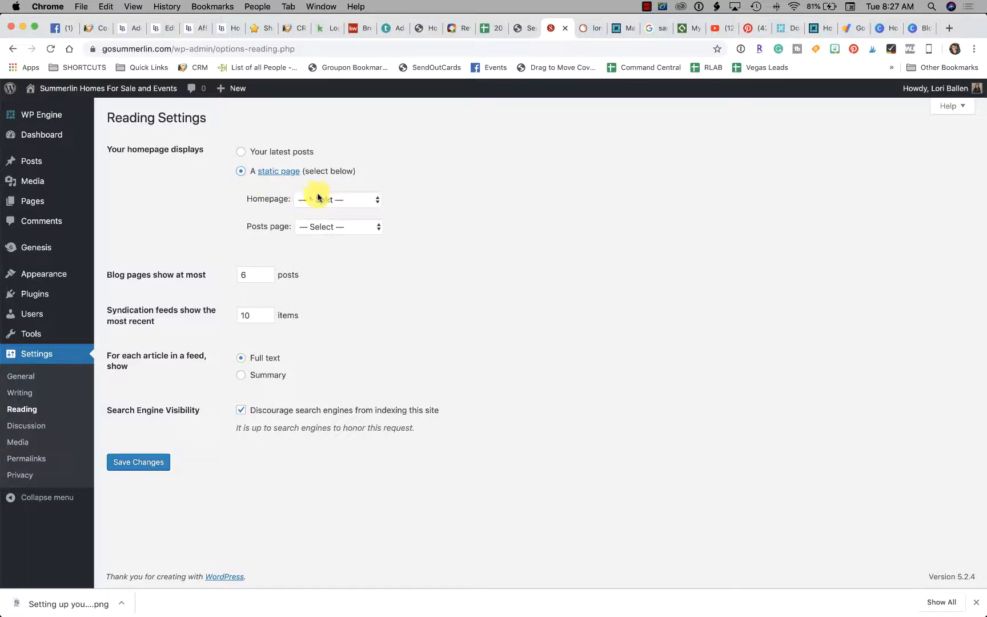
left_click(320, 199)
left_click(431, 192)
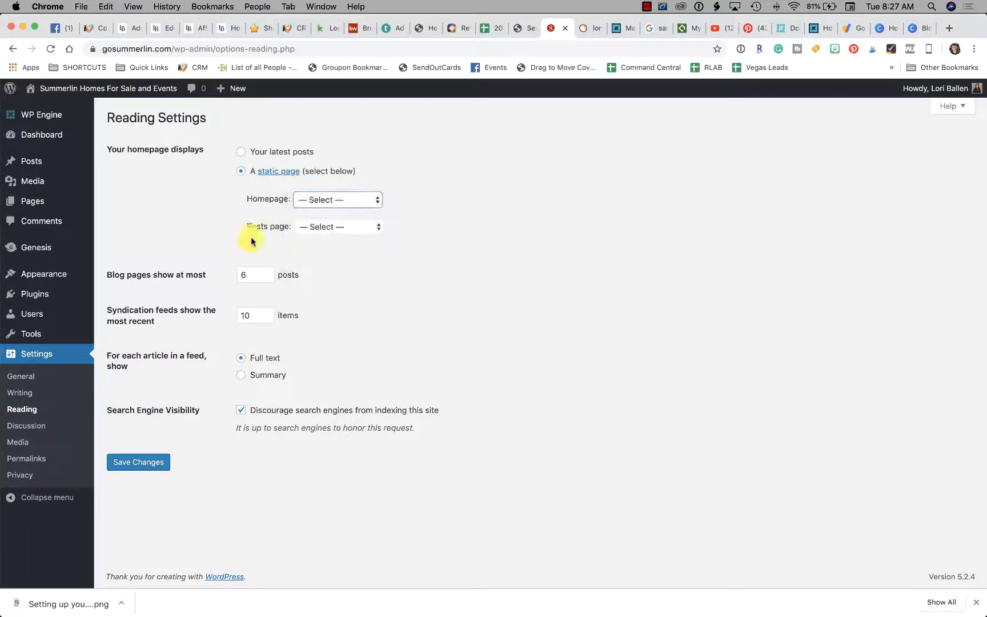
left_click(311, 230)
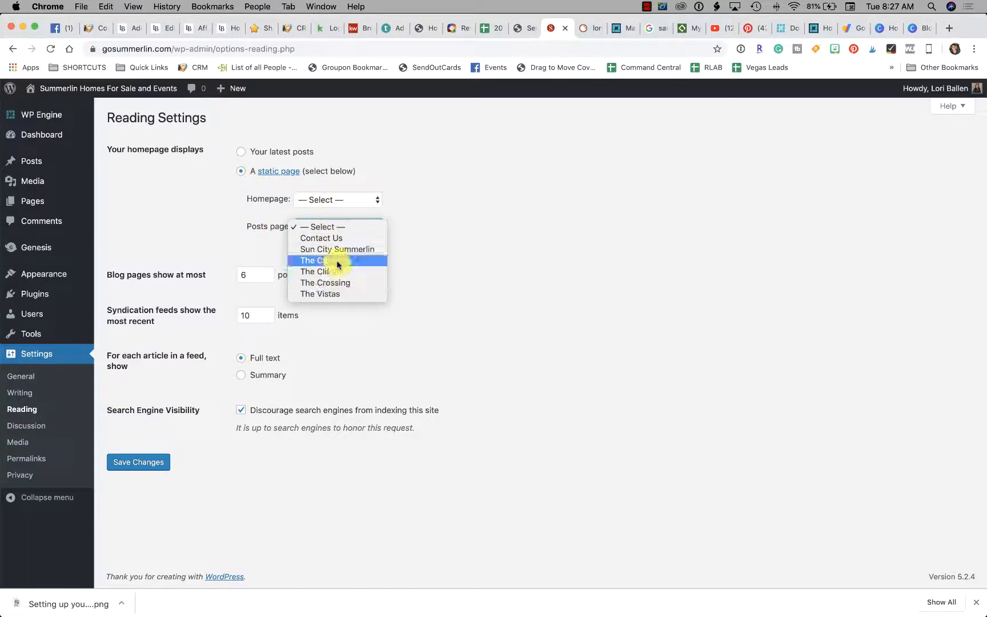
left_click(395, 237)
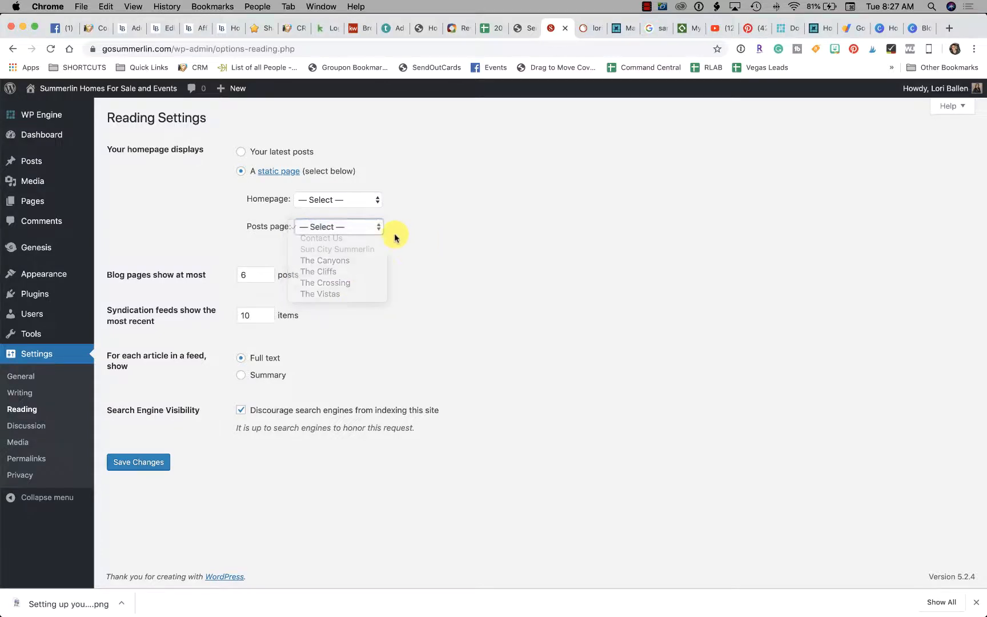
left_click(240, 152)
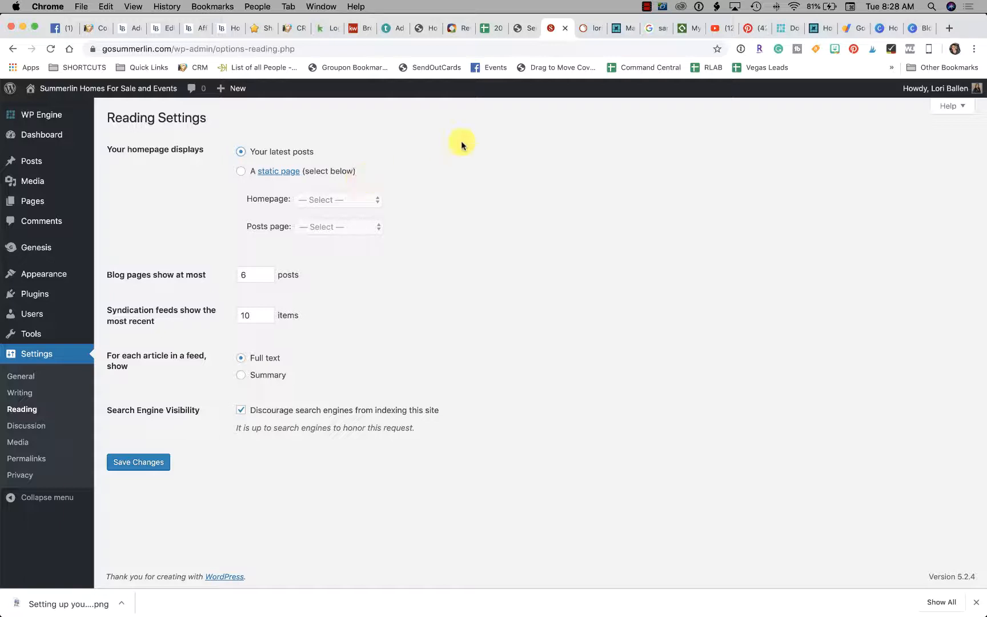
Step: Load gosummerlin.com in the San Diego search tab and look through the live homepage's sections
left_click(651, 30)
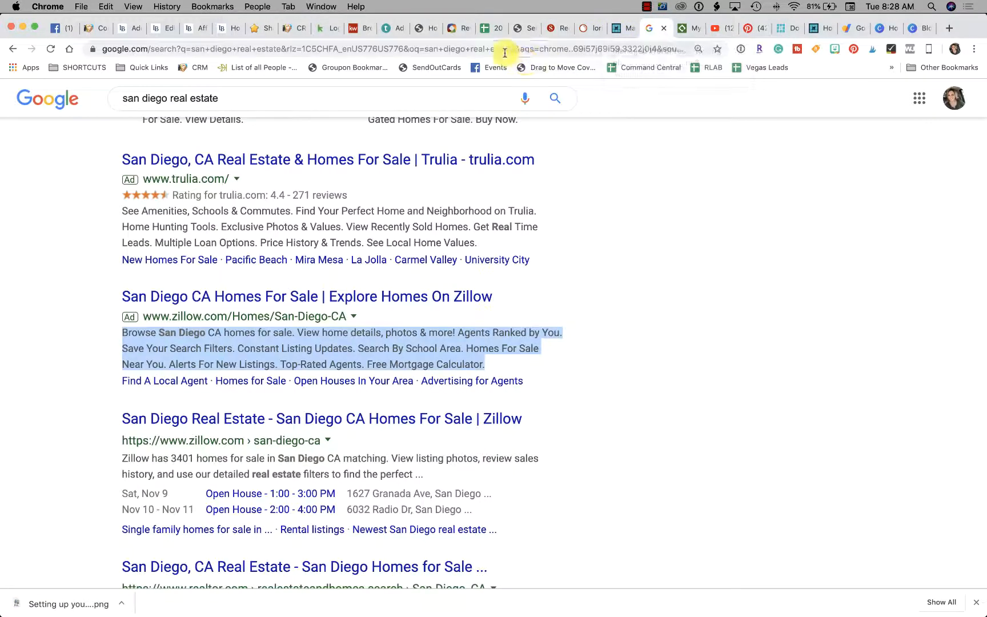
left_click(505, 49)
type("gos")
key("Return")
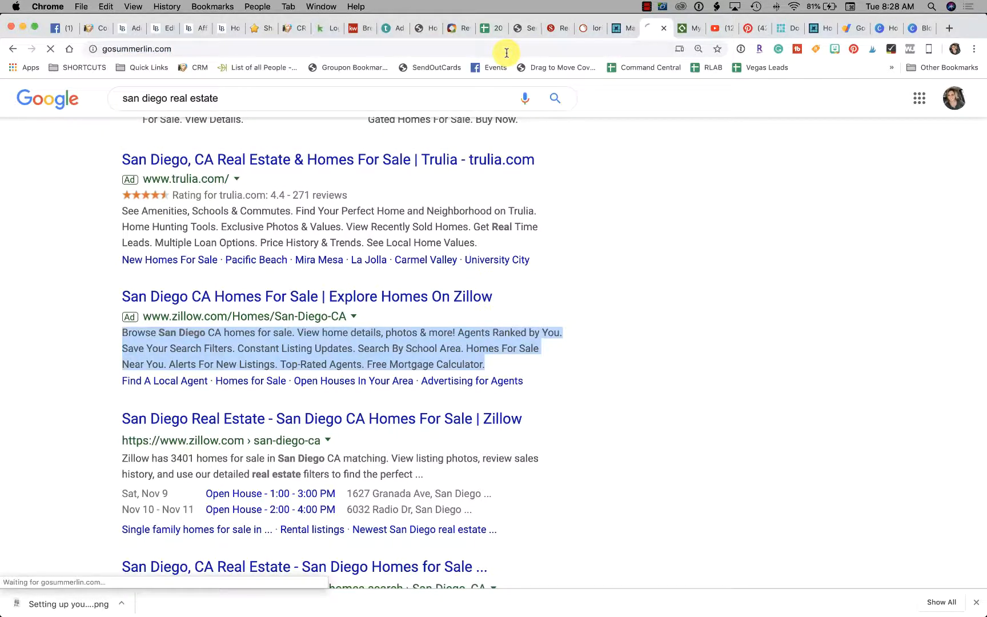
scroll(610, 200, "down", 20)
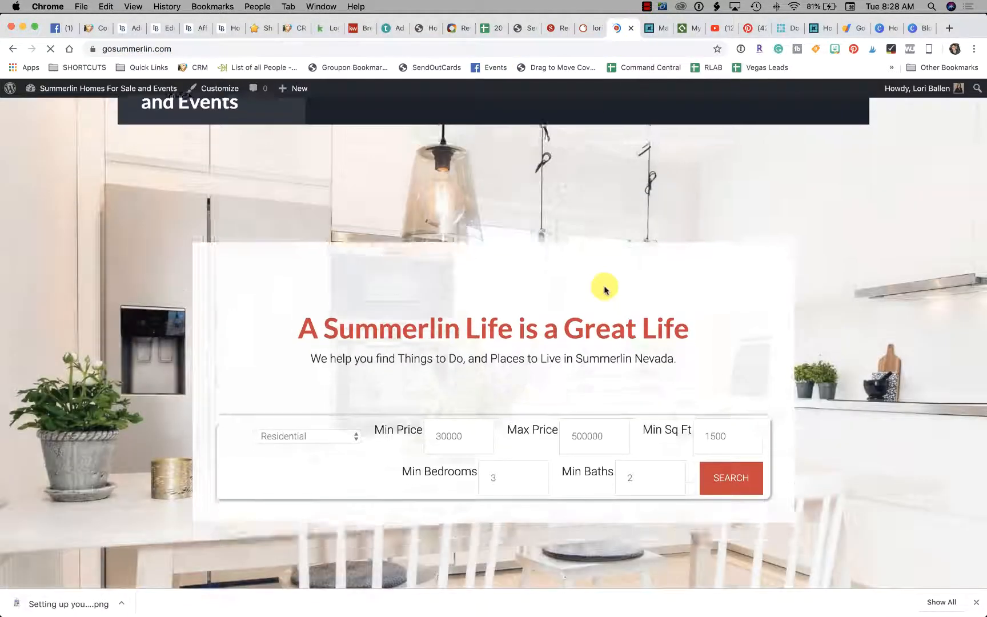
scroll(603, 286, "down", 10)
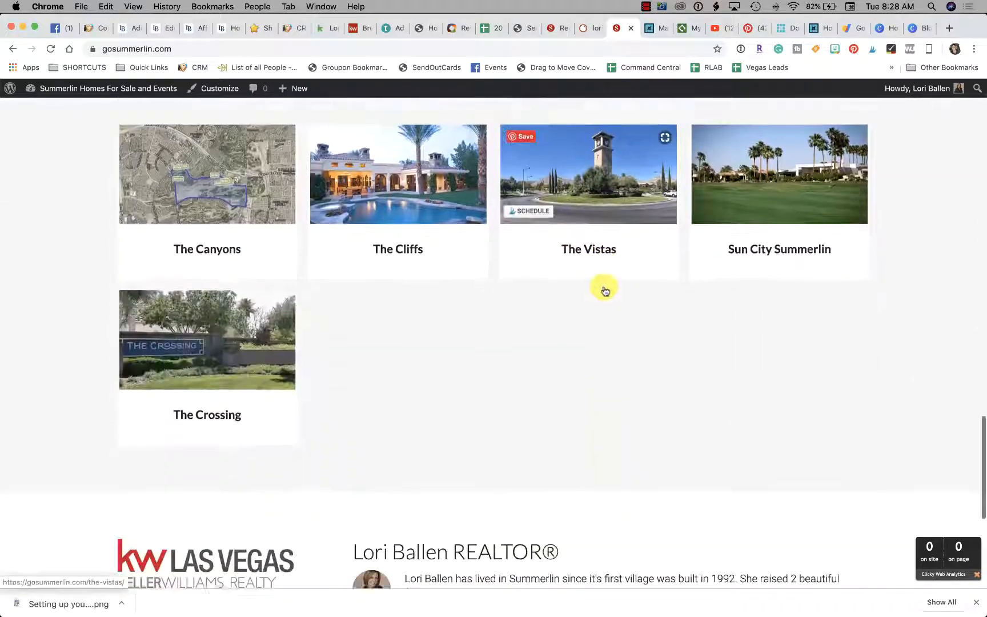
scroll(603, 285, "up", 17)
scroll(603, 285, "up", 15)
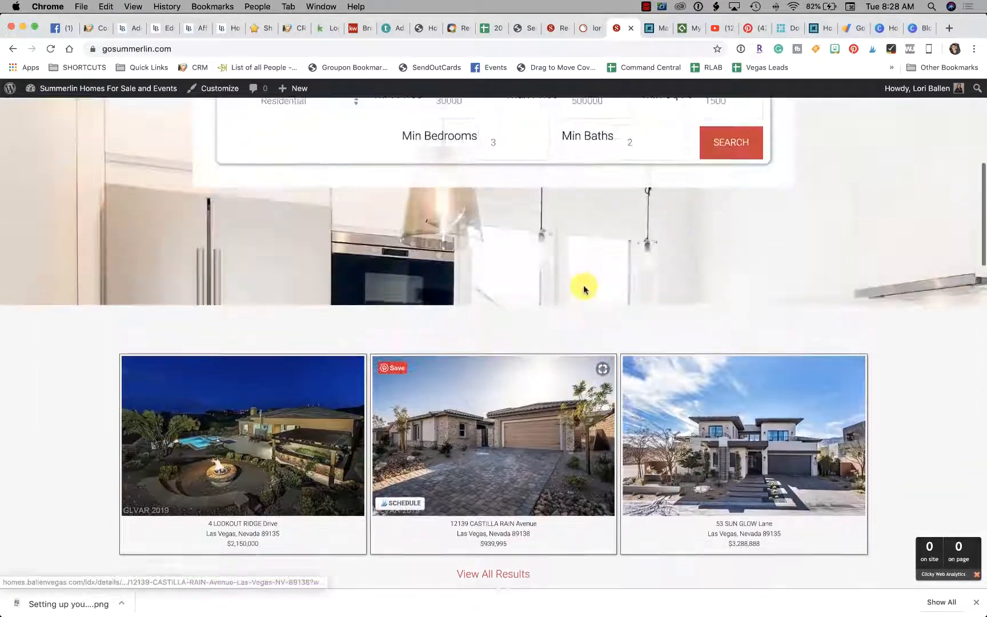
scroll(510, 121, "down", 5)
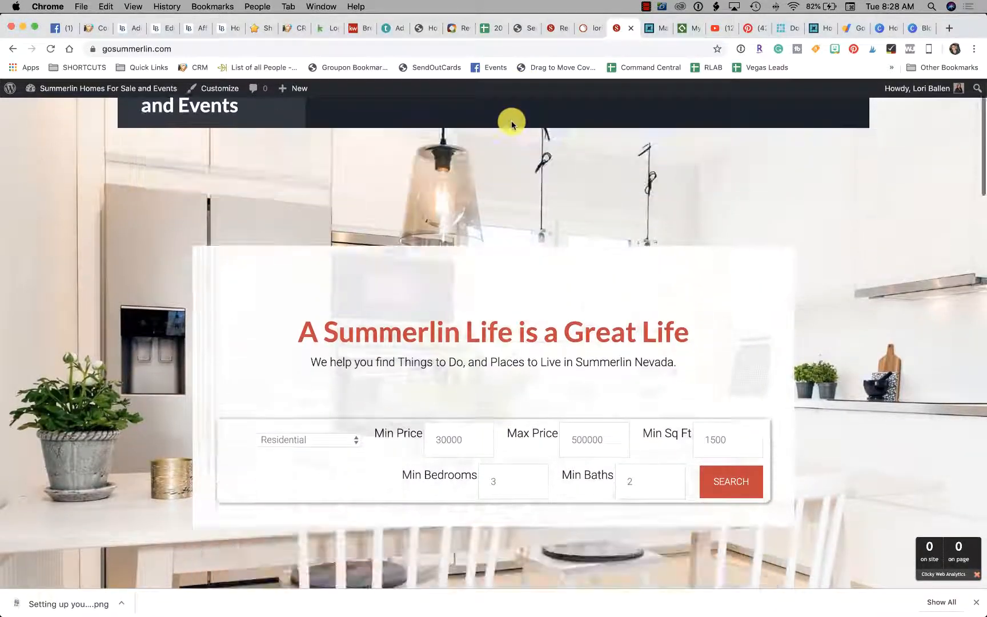
scroll(506, 123, "up", 5)
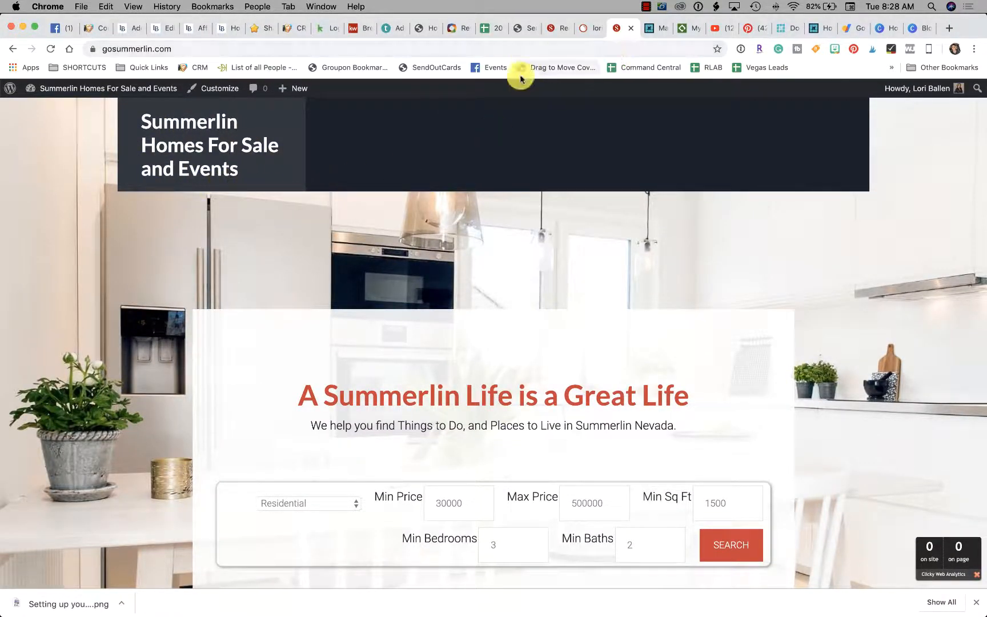
Step: Open the site's general settings and place the live homepage's browser tab directly beside the settings tab
left_click(552, 28)
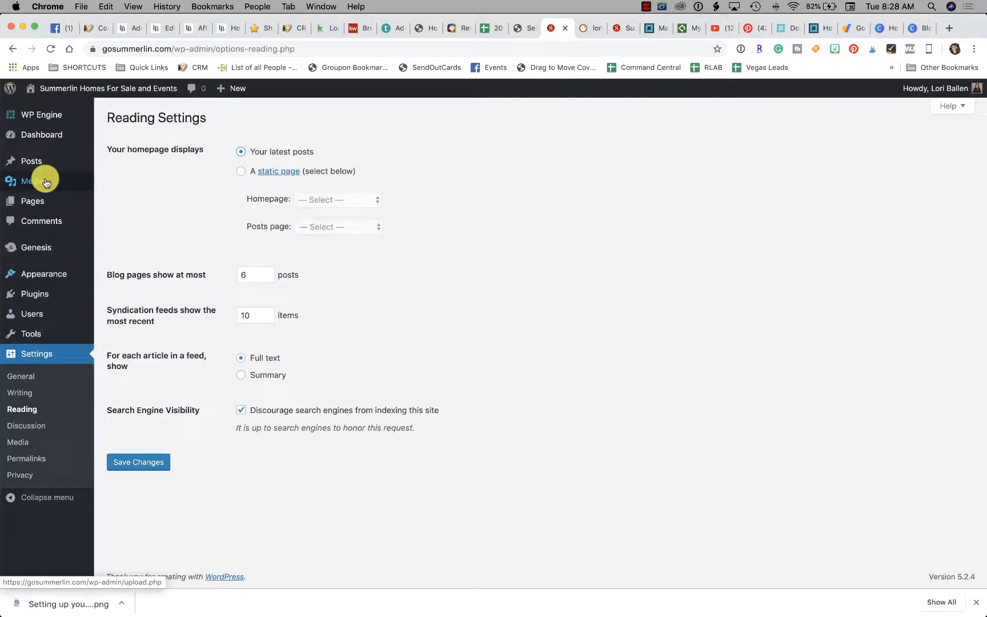
left_click(34, 379)
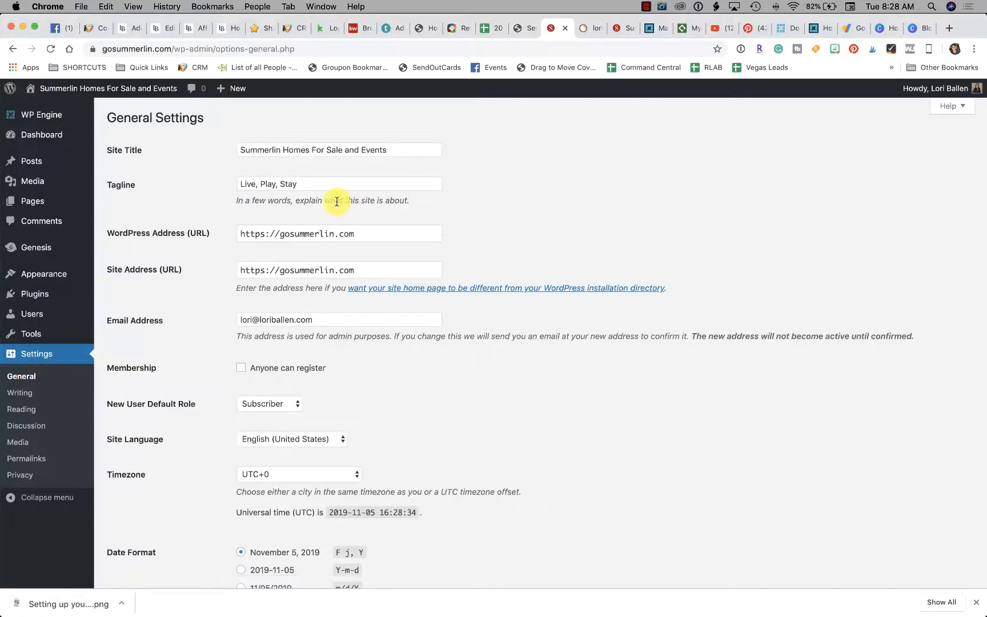
left_click_drag(396, 150, 224, 148)
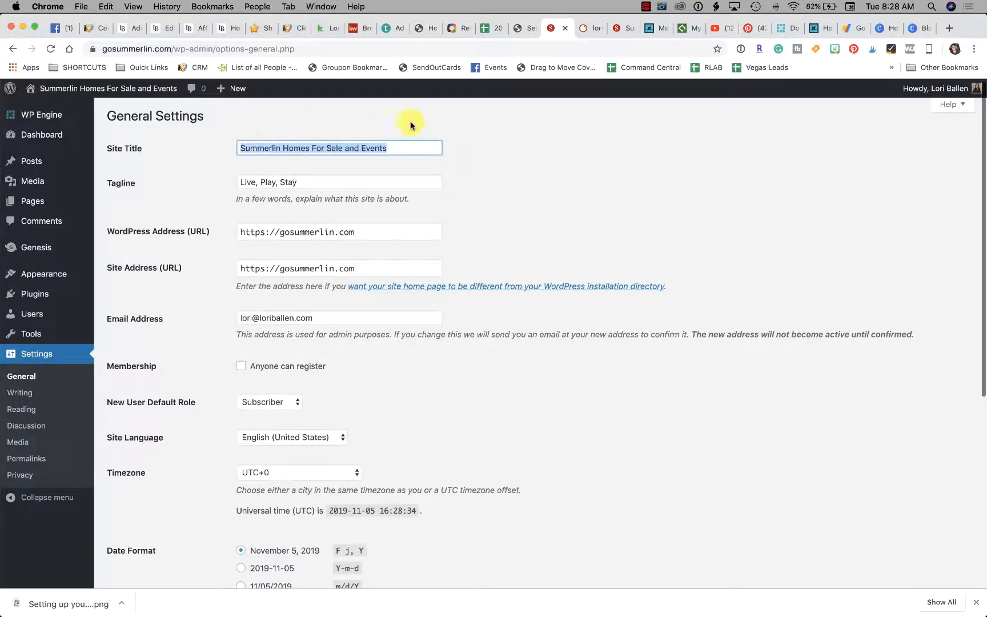
left_click_drag(625, 28, 591, 36)
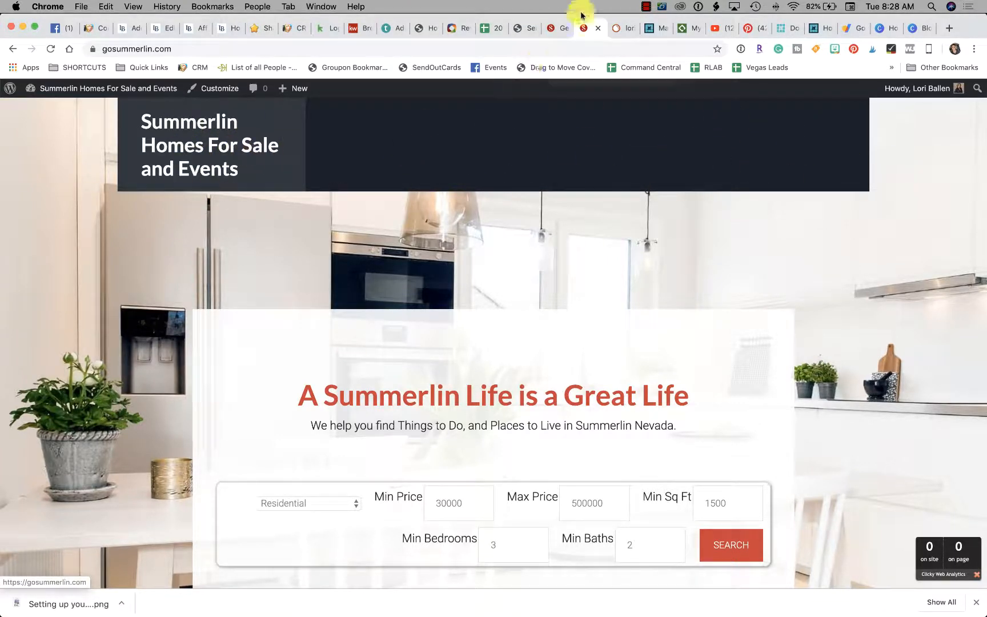
left_click(554, 28)
Step: Set the site title to "Summerlin Life" and save the general settings
left_click(282, 149)
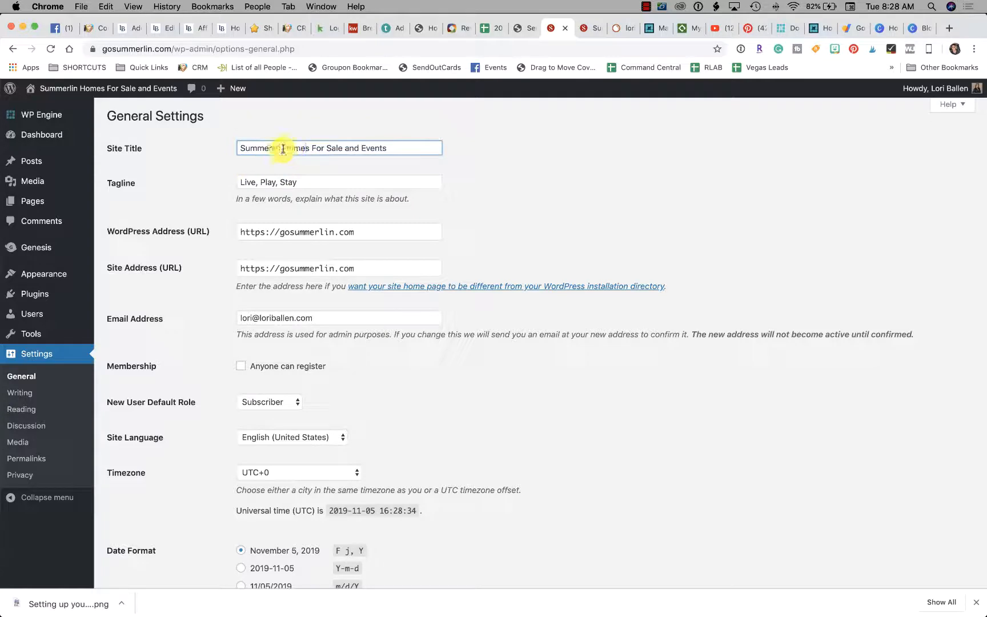
left_click_drag(282, 149, 450, 155)
type("Lif")
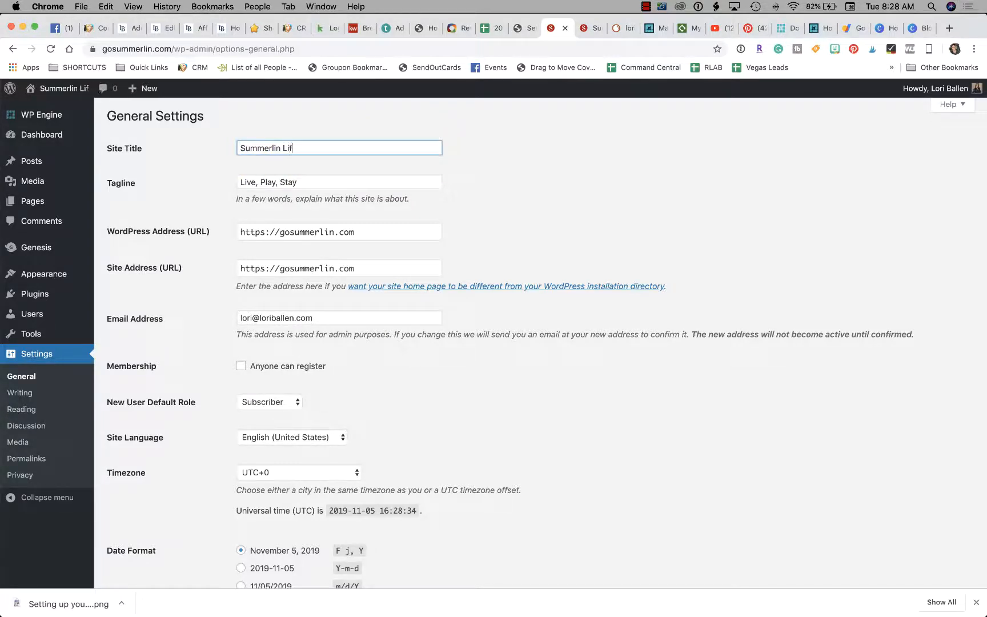
type("e")
scroll(440, 238, "down", 6)
left_click(137, 527)
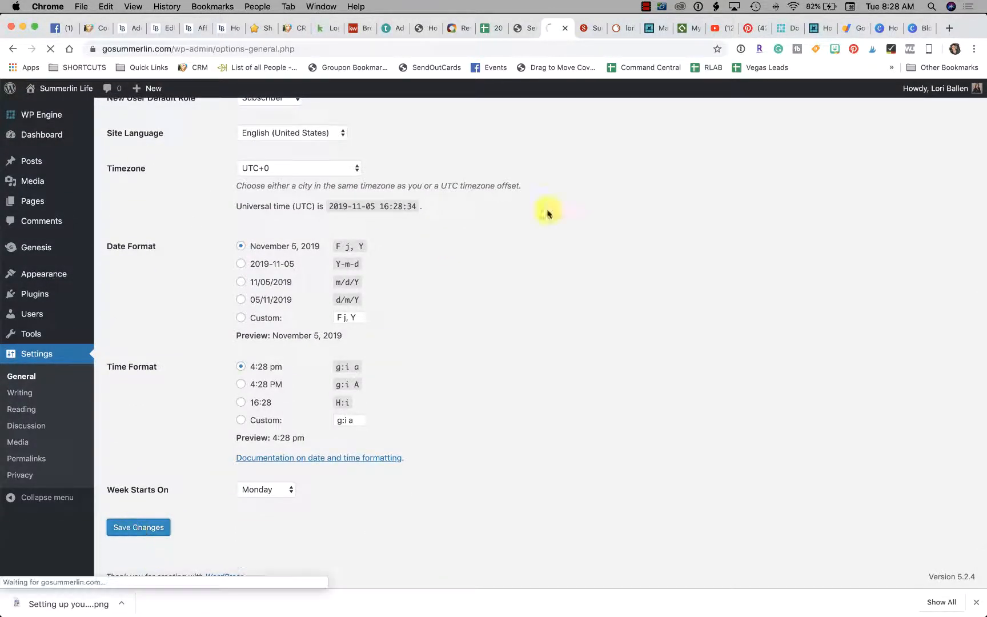
Step: Reload the live homepage to check its header title, comparing it with the saved general settings
left_click(589, 28)
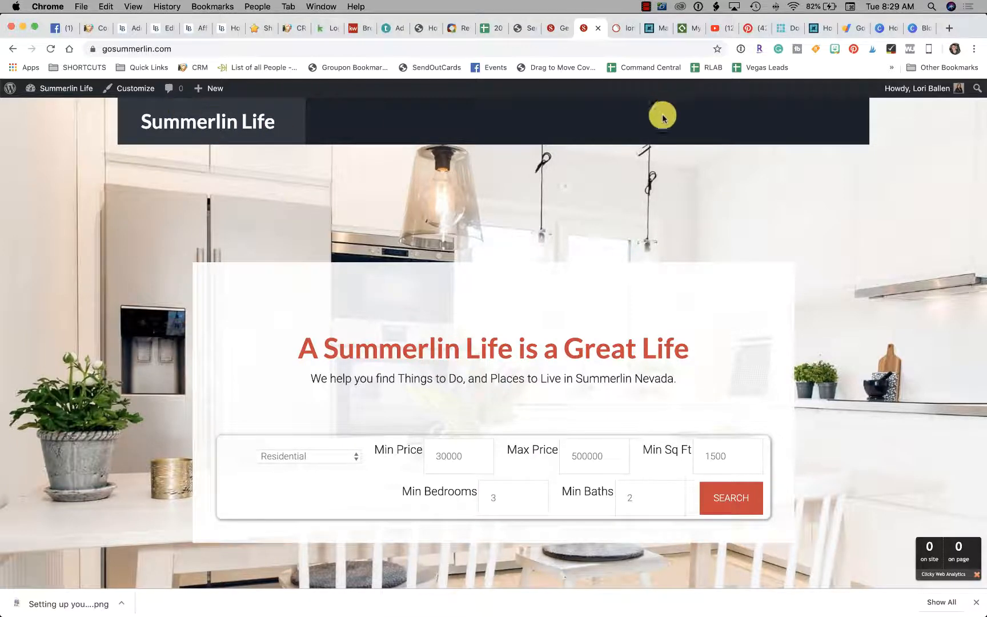
left_click(550, 33)
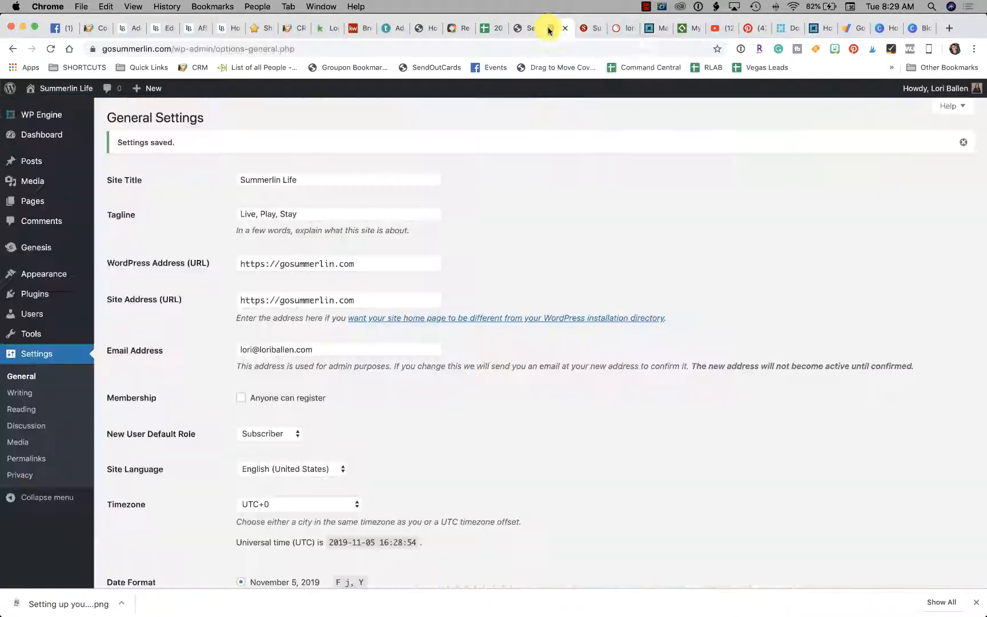
left_click(584, 26)
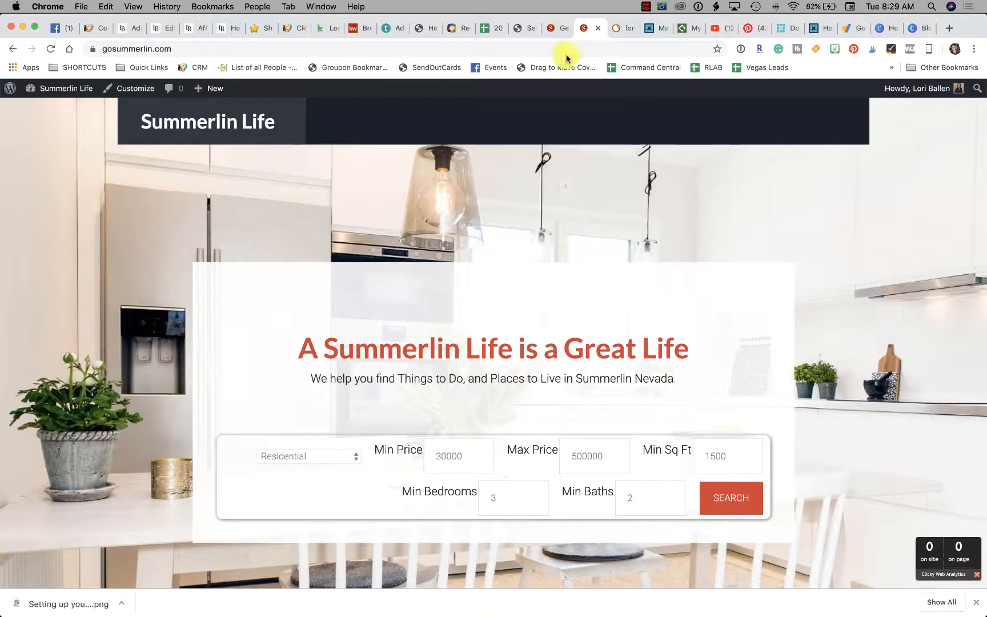
left_click(553, 29)
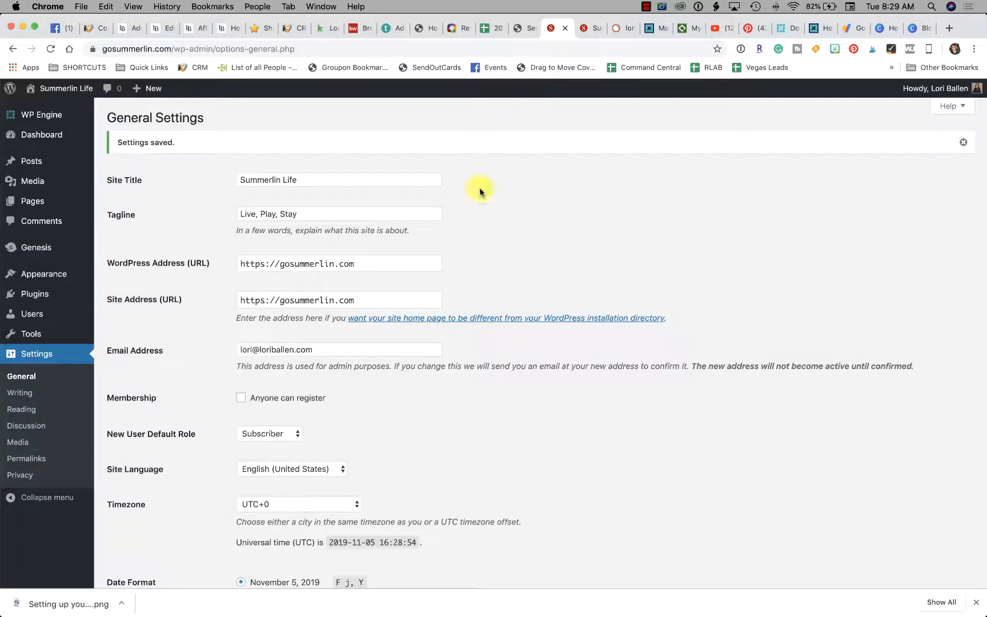
scroll(473, 223, "down", 2)
scroll(473, 223, "down", 5)
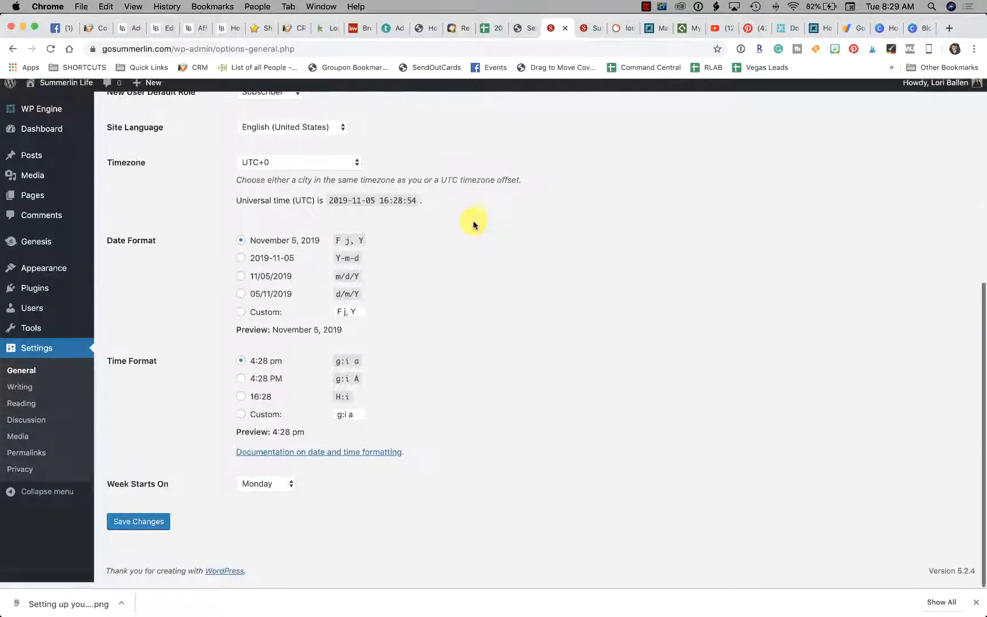
Step: Look through the site's reading, discussion and media settings, including the avatar options
left_click(25, 408)
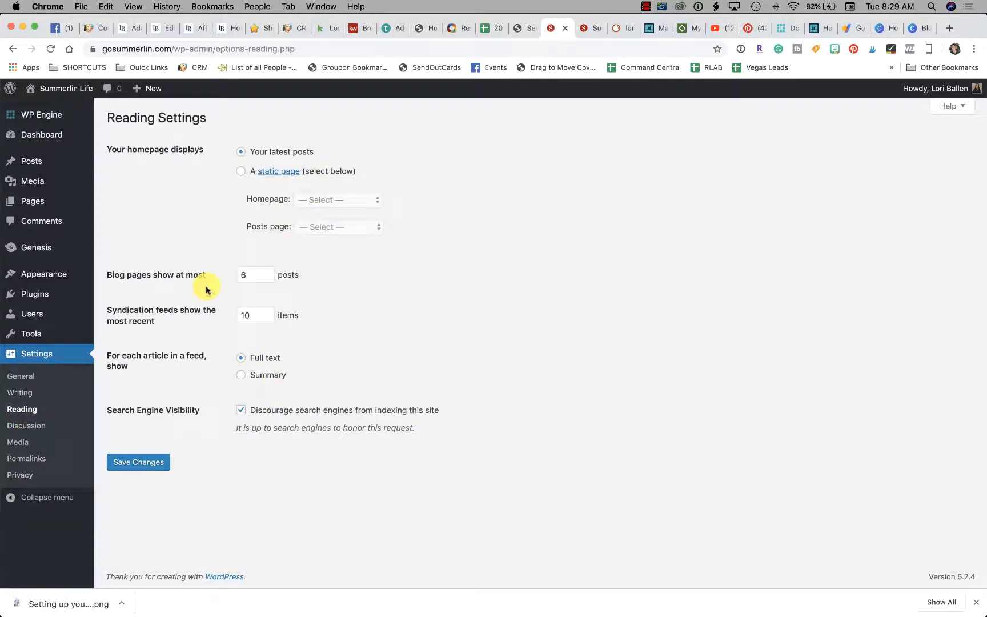
left_click(37, 428)
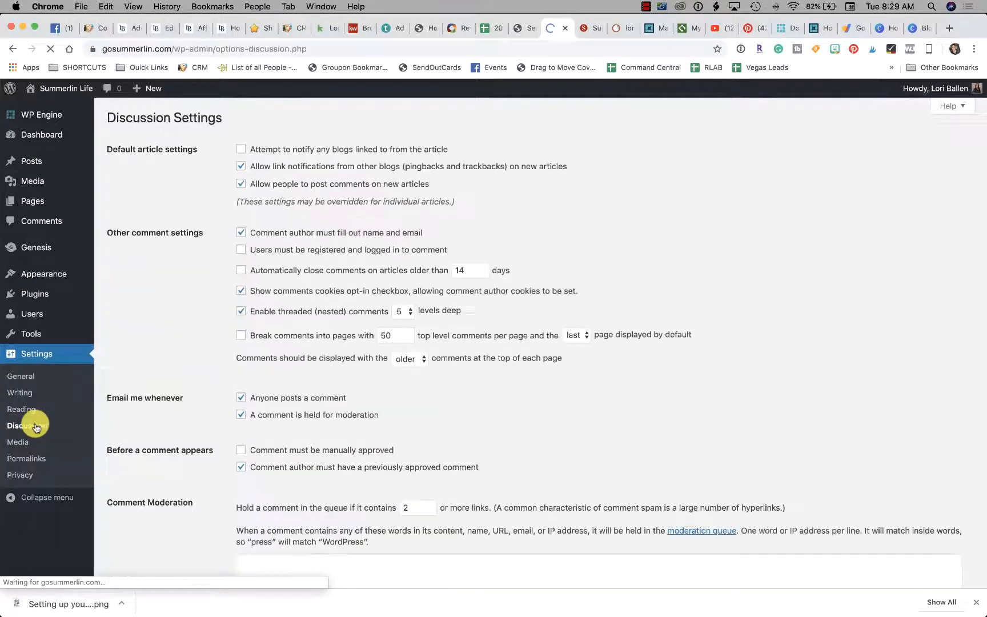
scroll(290, 339, "down", 10)
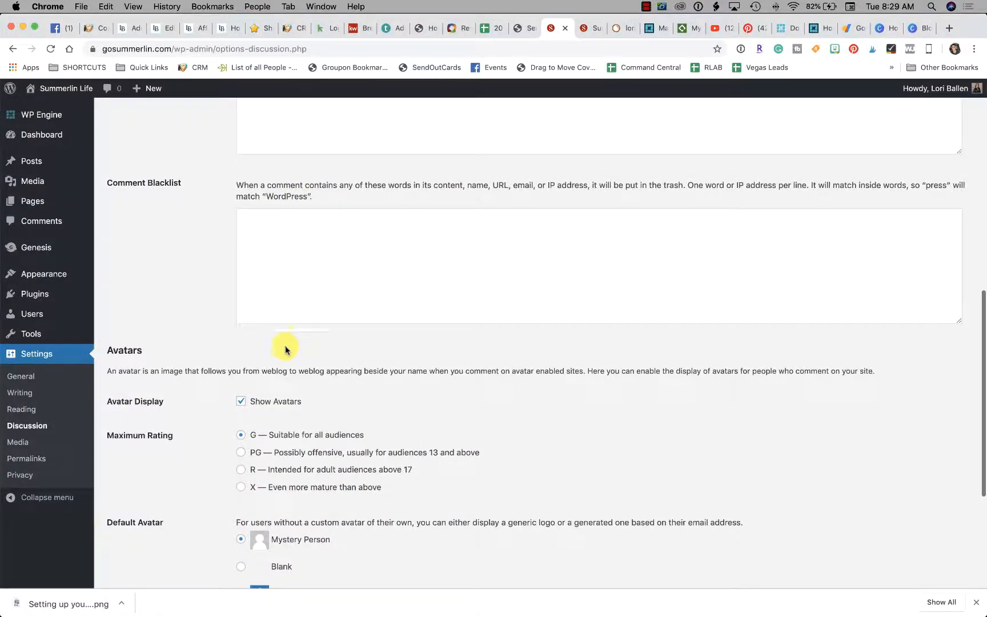
scroll(342, 371, "down", 2)
scroll(174, 457, "down", 3)
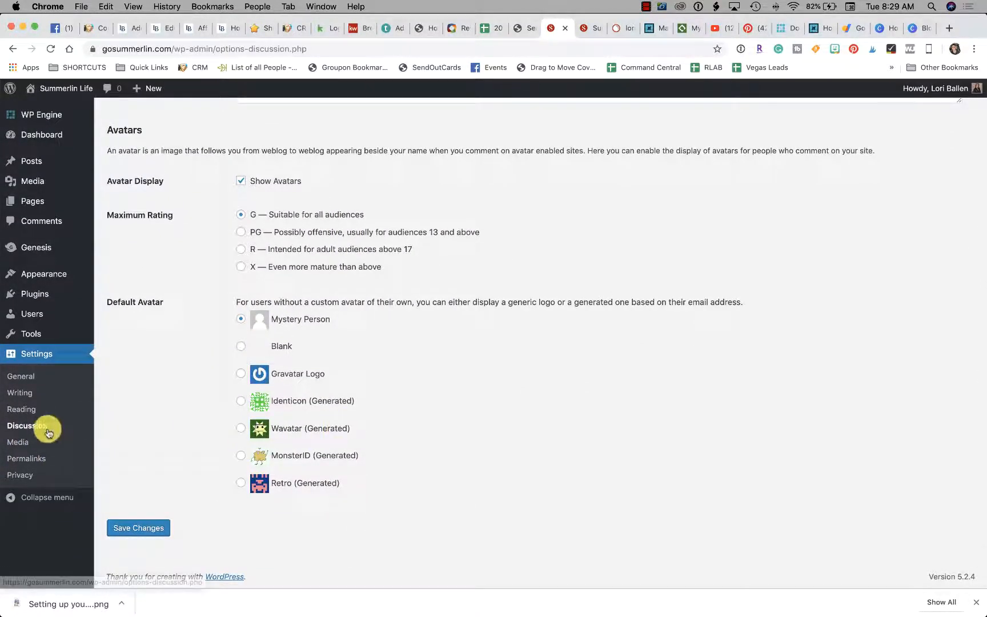
left_click(28, 446)
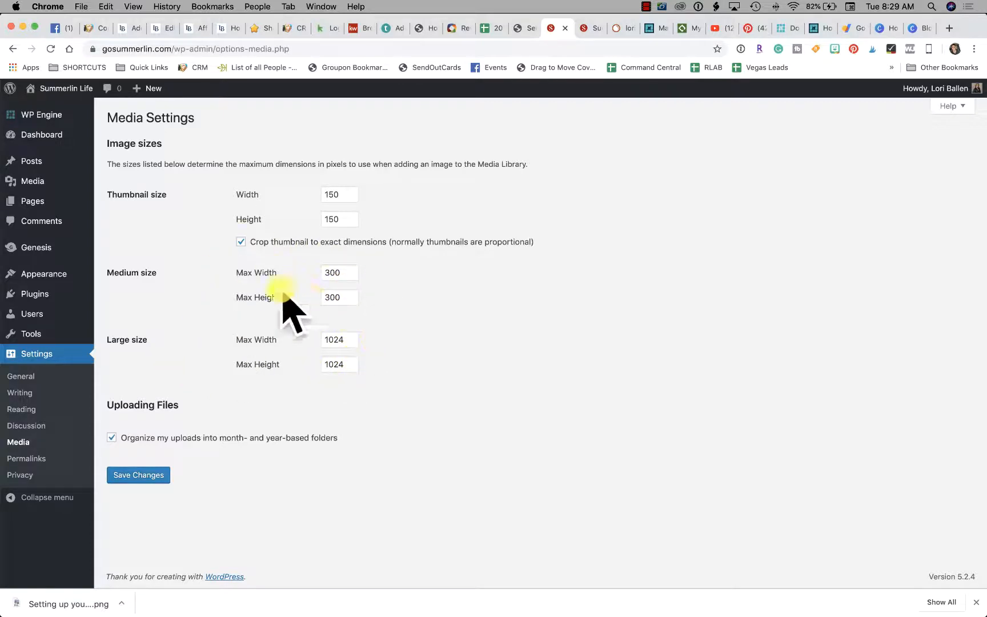
Step: Compare the plain and post name URL examples in the permalink settings and save the Post name structure
left_click(41, 461)
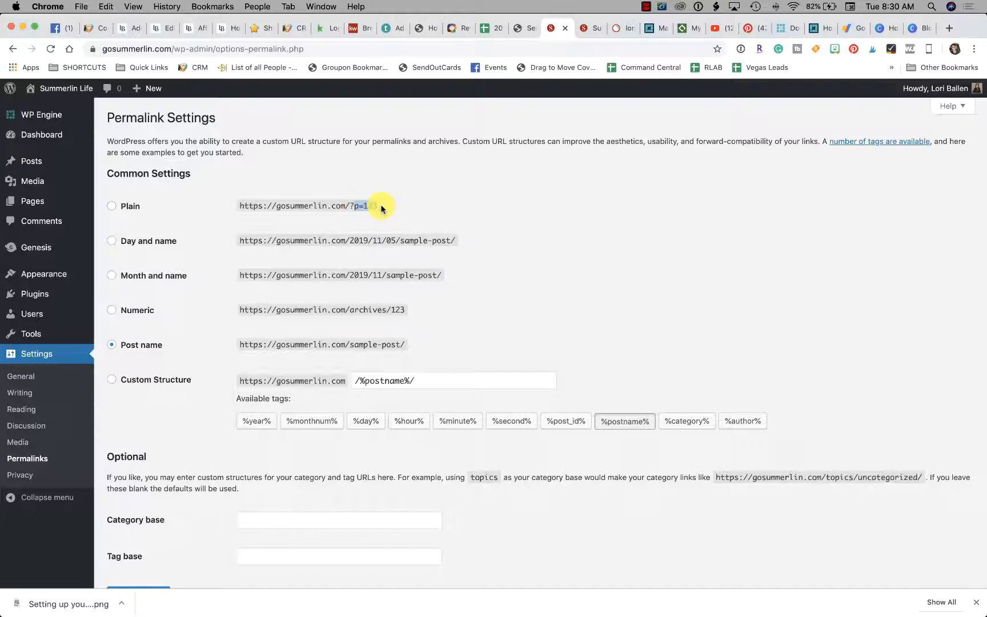
left_click_drag(381, 209, 344, 204)
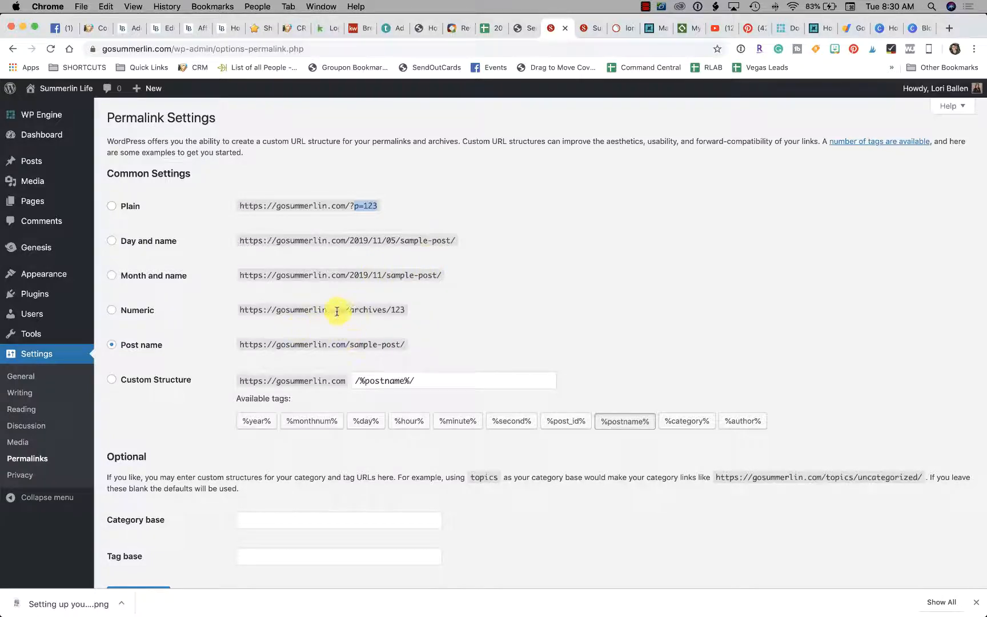
scroll(402, 316, "down", 1)
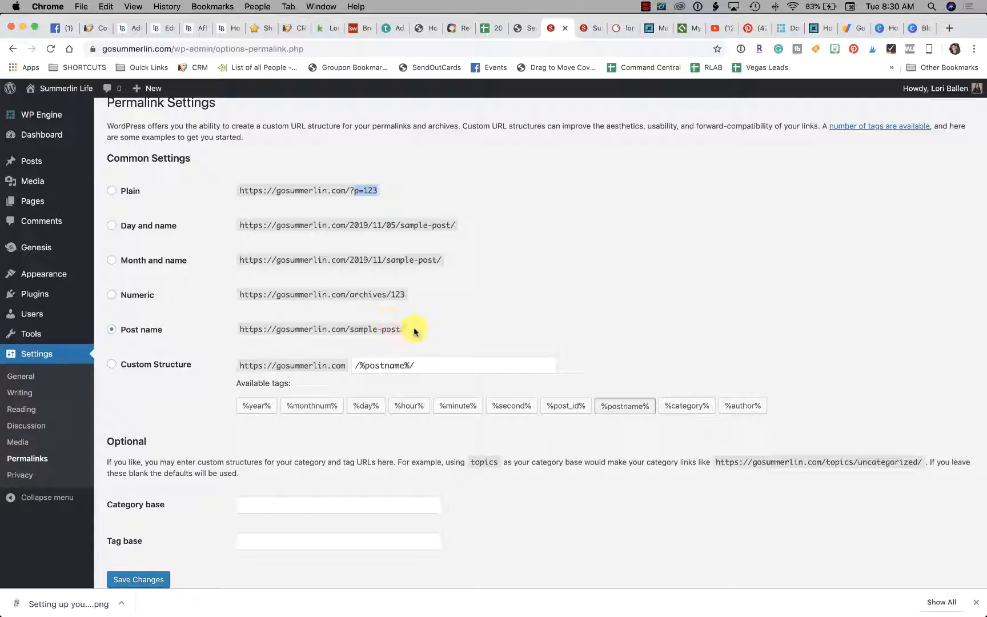
left_click_drag(406, 328, 347, 328)
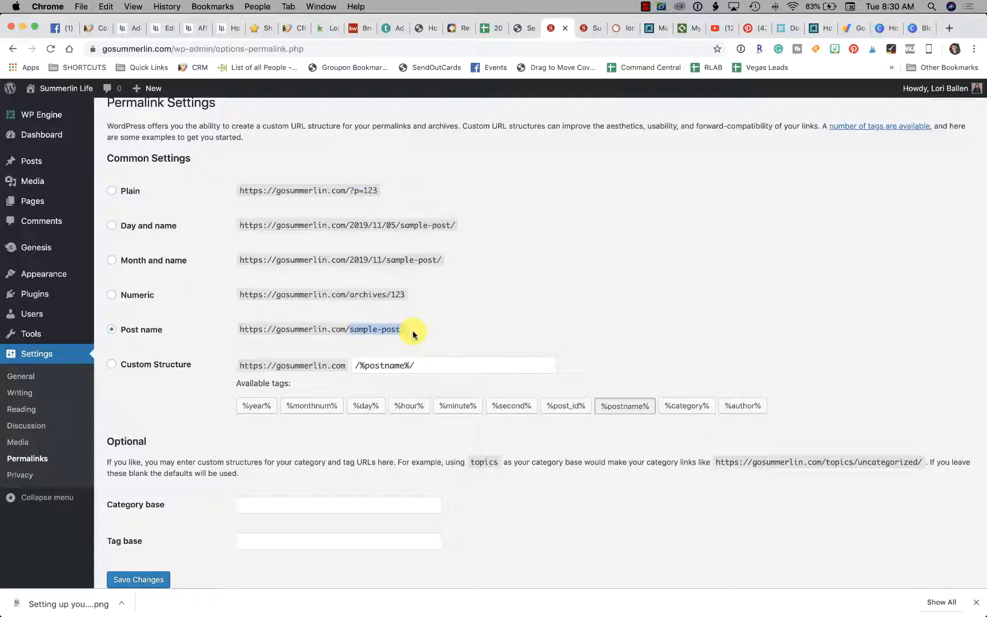
scroll(377, 342, "down", 3)
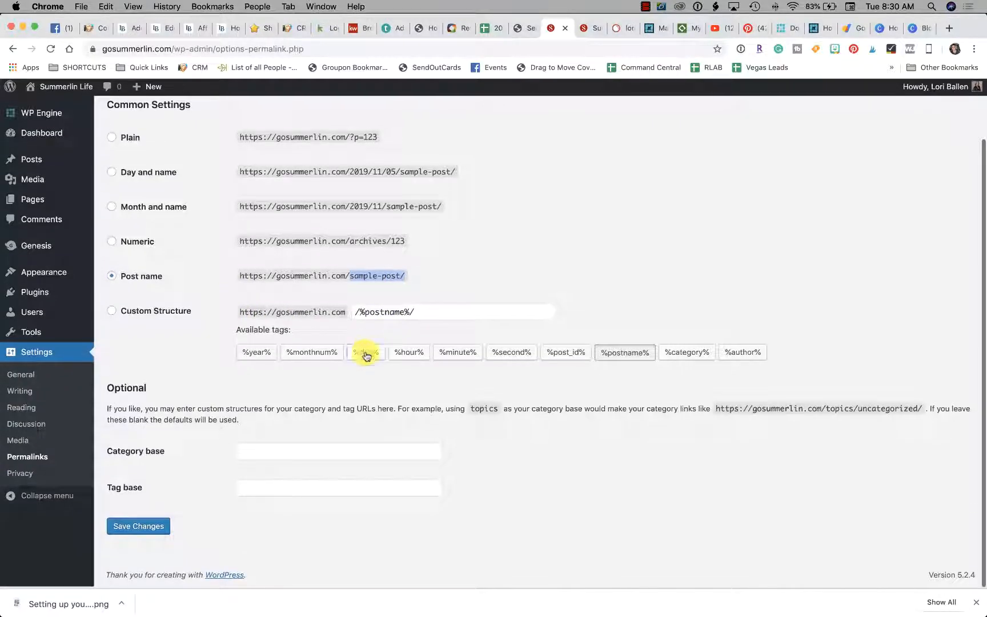
left_click(140, 529)
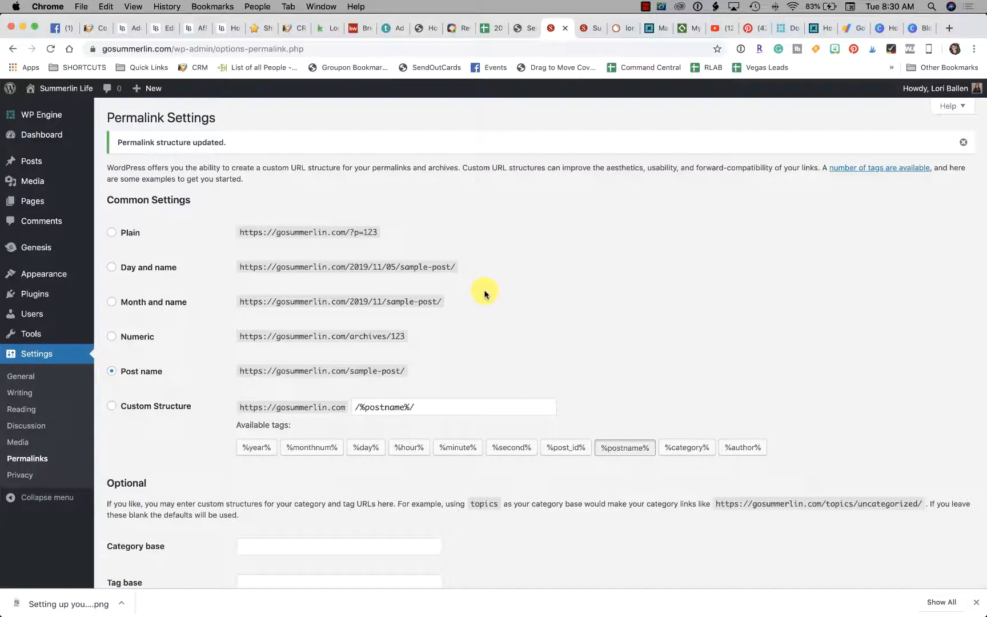
left_click(645, 7)
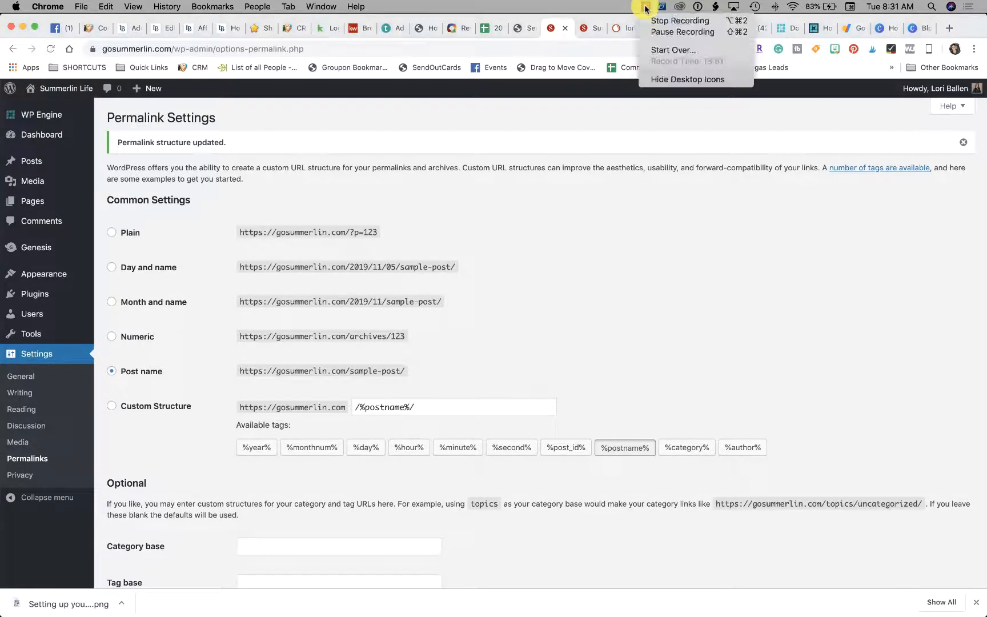